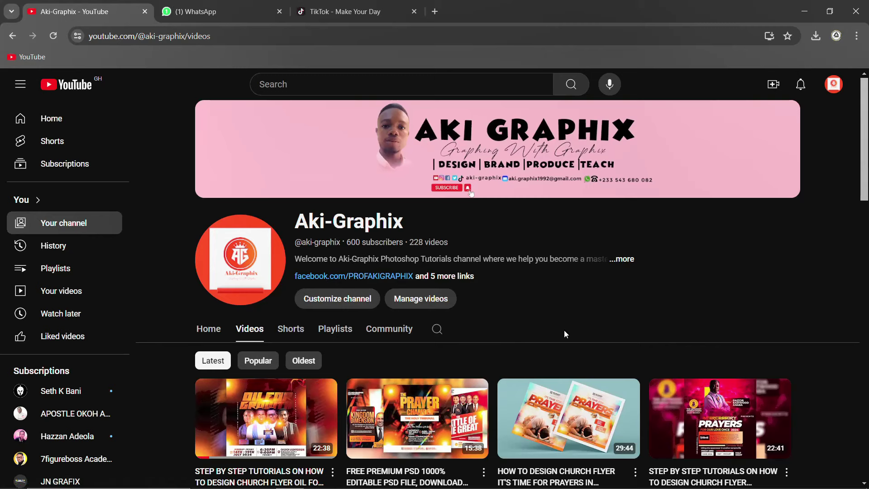
# Scroll back and forth through the current window's contents.
pyautogui.scroll(-2, 591, 306)
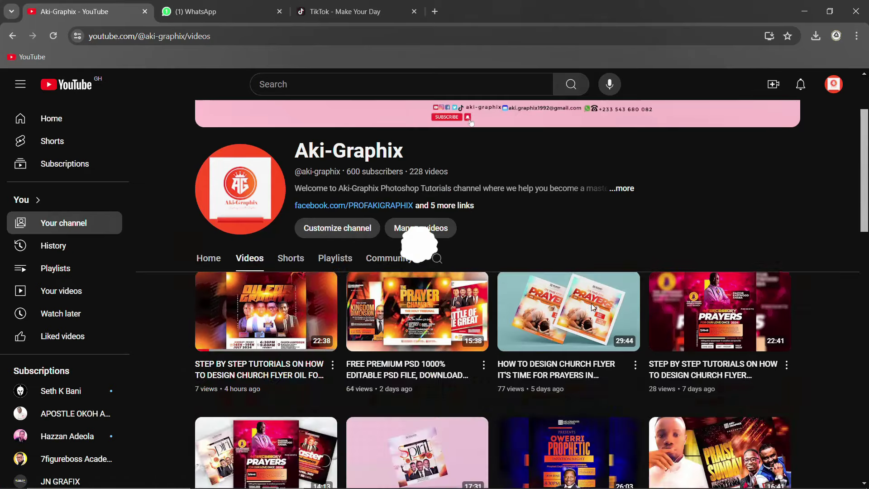
pyautogui.scroll(-2, 591, 303)
pyautogui.scroll(-3, 590, 303)
pyautogui.scroll(-3, 591, 307)
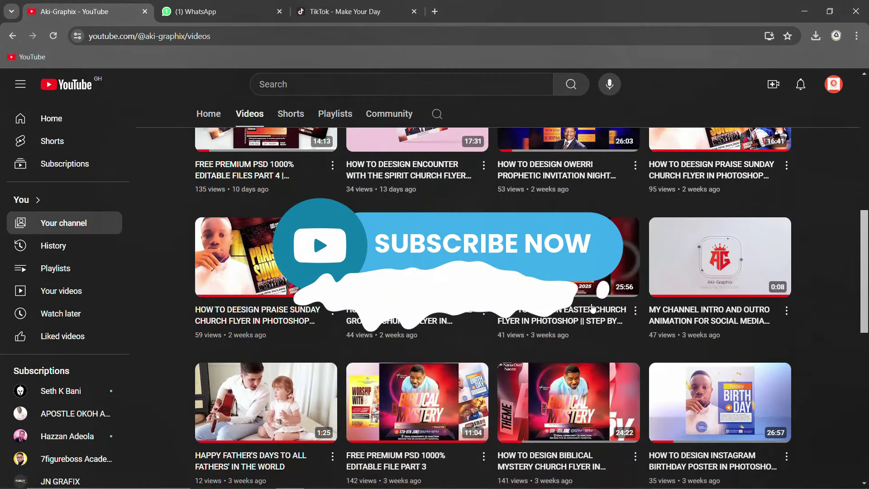
pyautogui.scroll(3, 591, 306)
pyautogui.scroll(4, 591, 306)
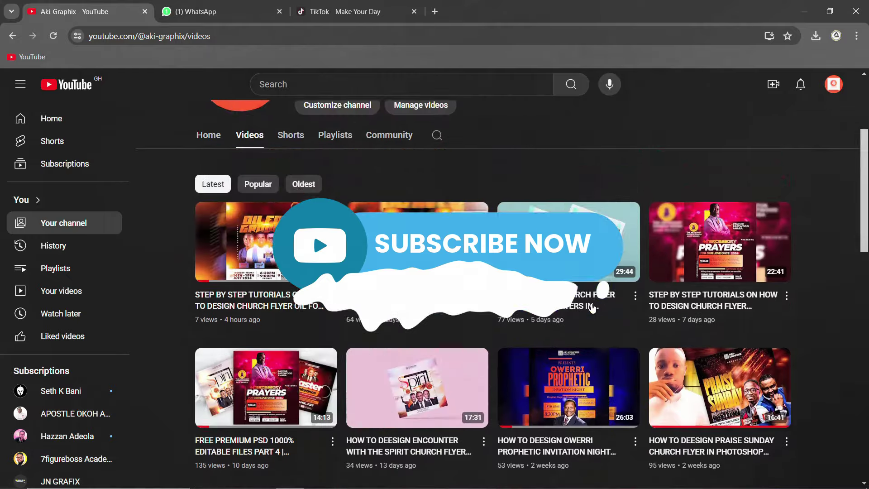
pyautogui.scroll(4, 591, 308)
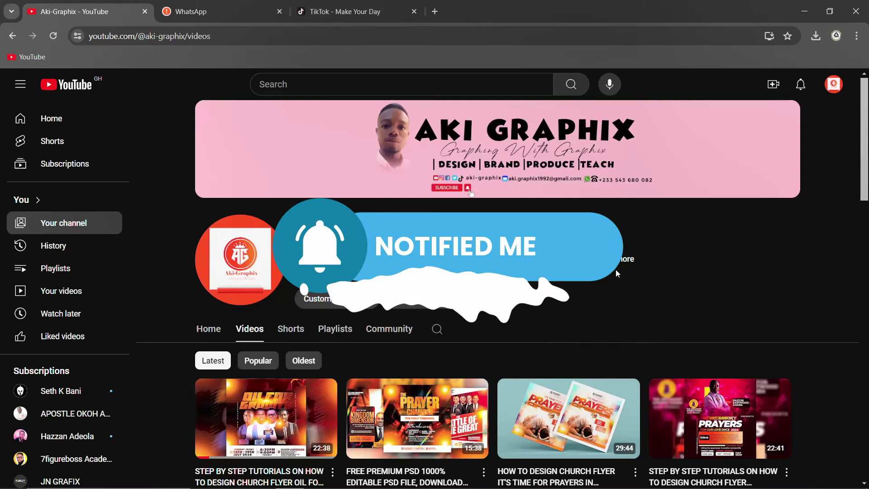
pyautogui.scroll(-2, 582, 312)
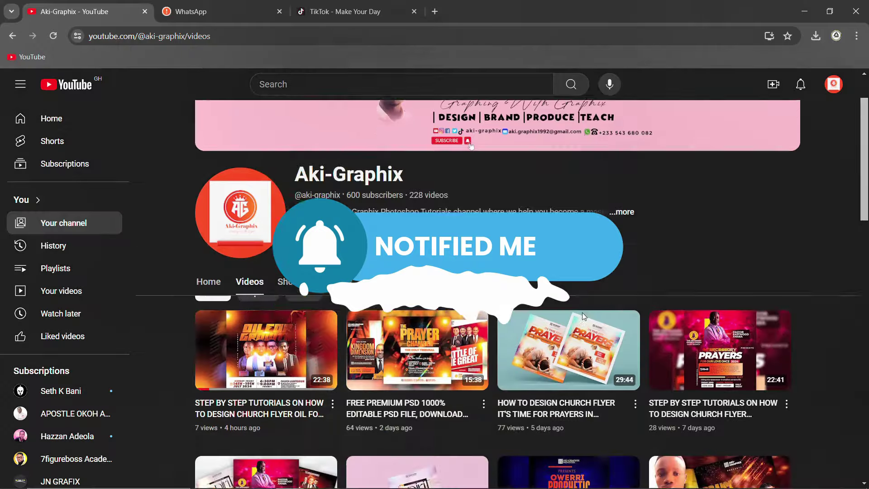
pyautogui.scroll(3, 581, 312)
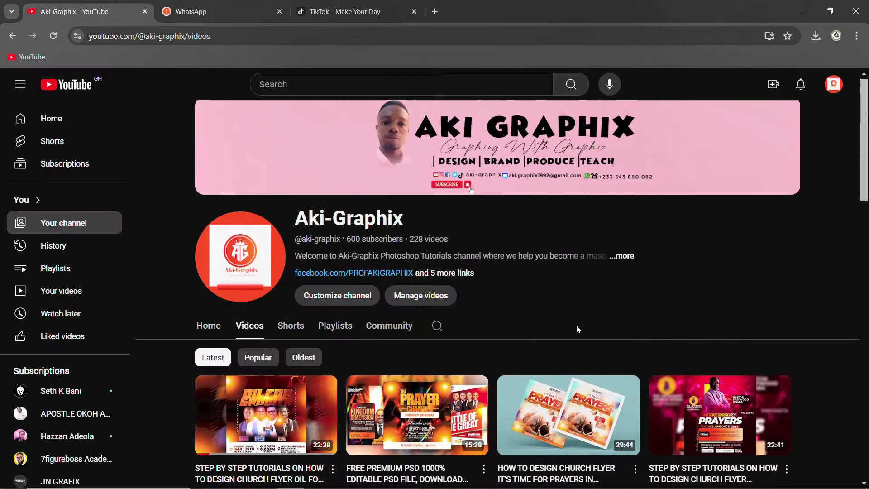
pyautogui.scroll(-4, 577, 325)
pyautogui.scroll(-2, 576, 325)
pyautogui.scroll(-3, 576, 325)
pyautogui.scroll(-4, 576, 325)
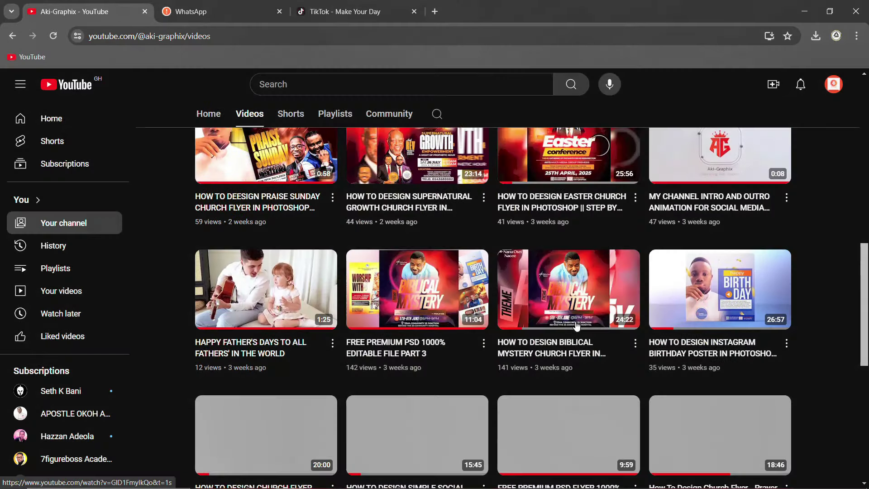
pyautogui.scroll(4, 576, 325)
pyautogui.scroll(5, 577, 325)
pyautogui.scroll(3, 574, 326)
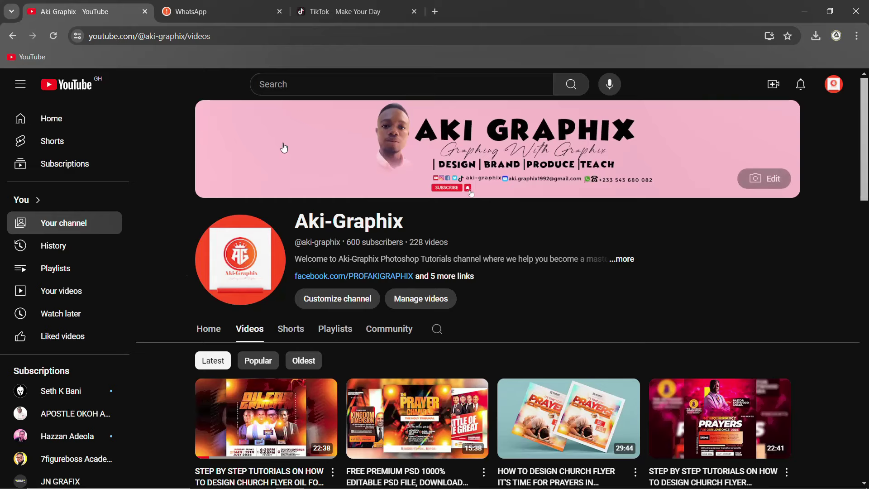
pyautogui.scroll(-3, 445, 348)
pyautogui.scroll(-2, 446, 352)
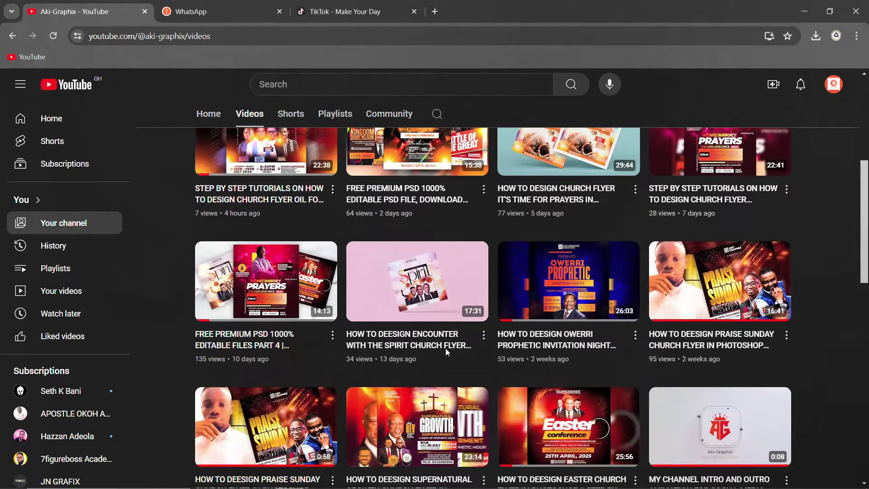
pyautogui.scroll(-2, 446, 351)
pyautogui.scroll(-2, 446, 352)
pyautogui.moveTo(417, 346)
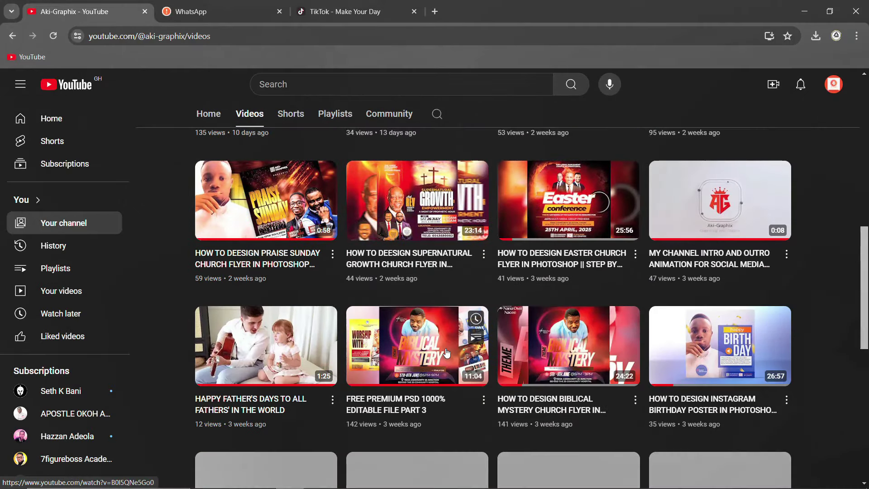
pyautogui.scroll(-5, 446, 352)
pyautogui.scroll(3, 446, 352)
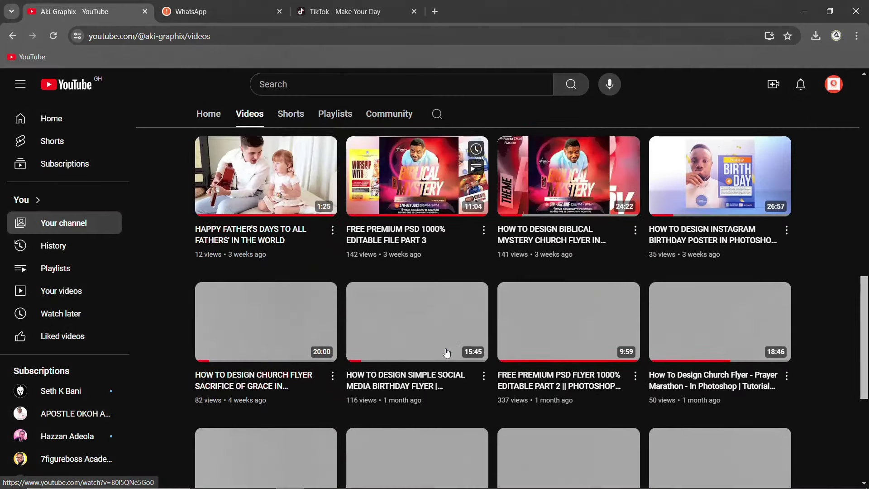
pyautogui.scroll(2, 446, 352)
pyautogui.scroll(4, 446, 352)
pyautogui.scroll(3, 452, 344)
pyautogui.scroll(2, 462, 337)
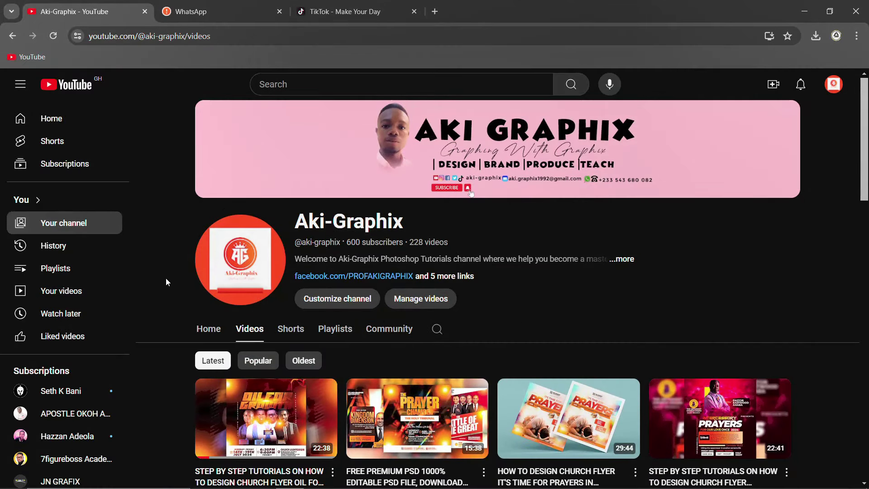
# Open the CHURCH FLYER SHOW ME YOUR GLORY image from the flyer folder in File Explorer.
pyautogui.scroll(-5, 572, 321)
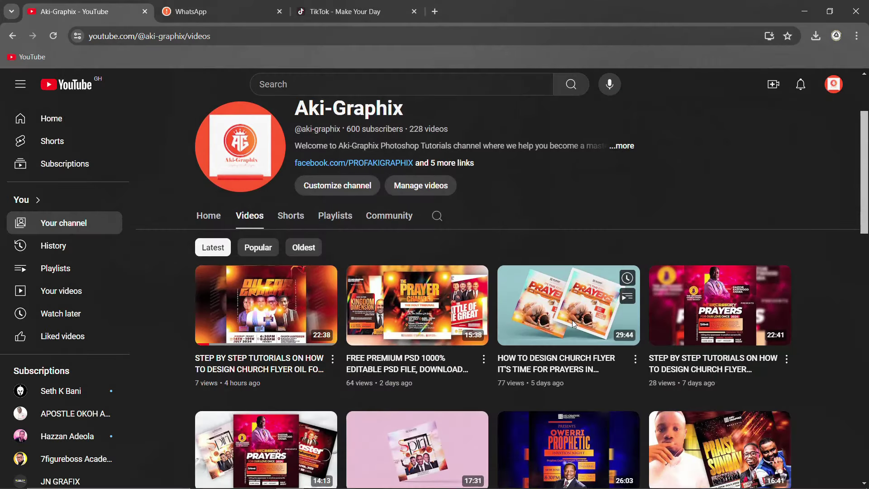
pyautogui.scroll(5, 606, 276)
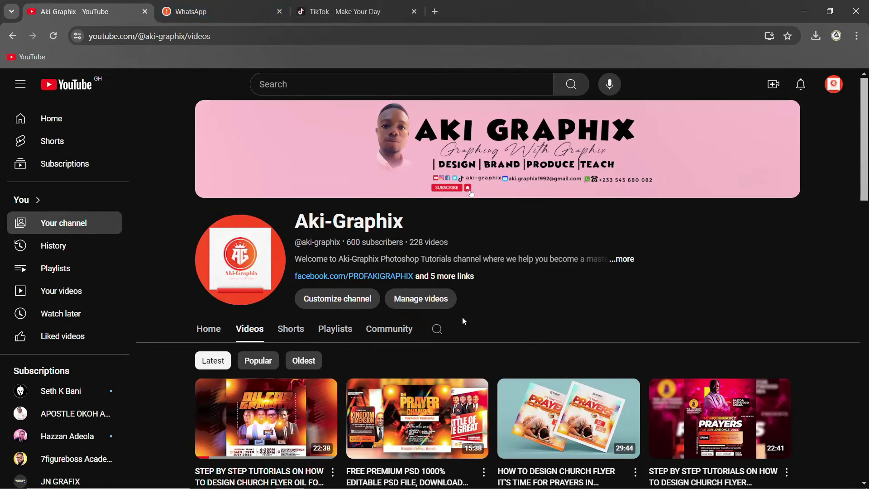
pyautogui.click(233, 480)
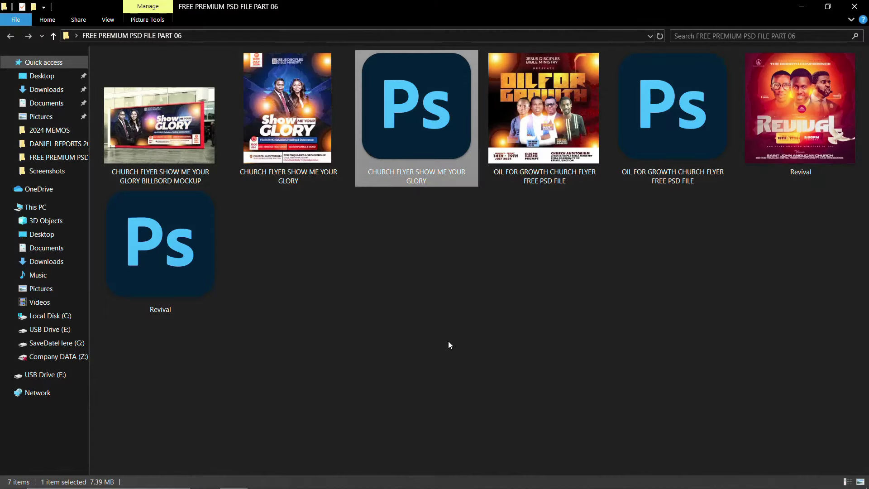
pyautogui.click(268, 126)
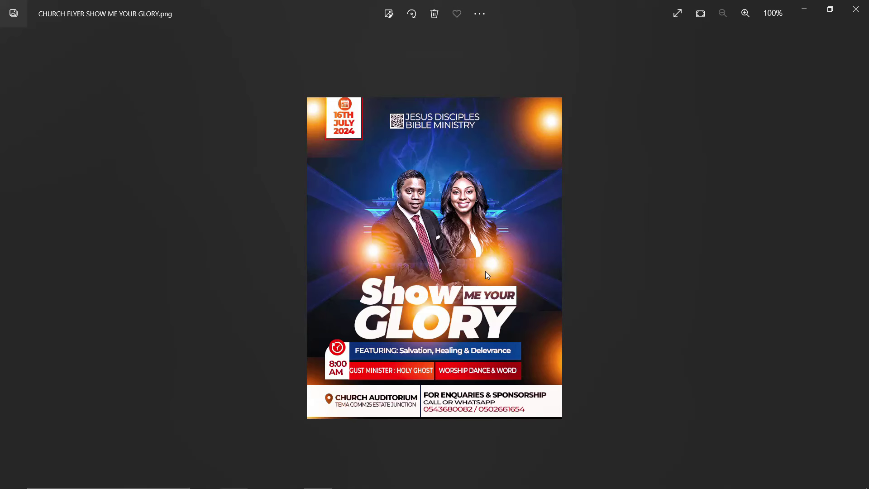
# Zoom in on the Oil for Growth flyer, refit it, then return to Show Me Your Glory.
pyautogui.moveTo(15, 257)
pyautogui.click(853, 259)
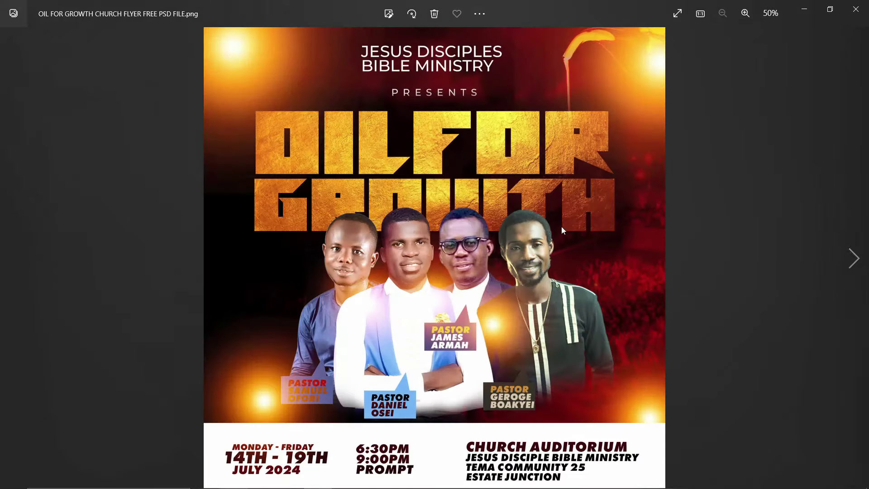
pyautogui.doubleClick(390, 200)
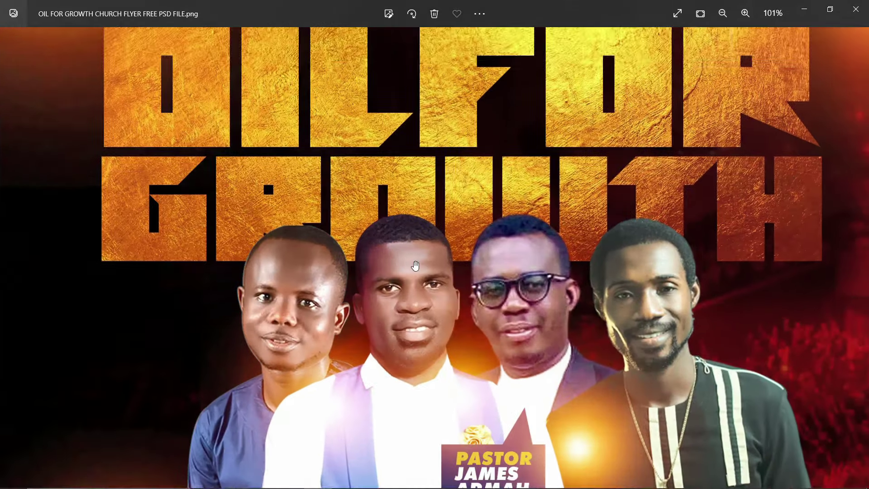
pyautogui.scroll(-5, 443, 292)
pyautogui.doubleClick(443, 292)
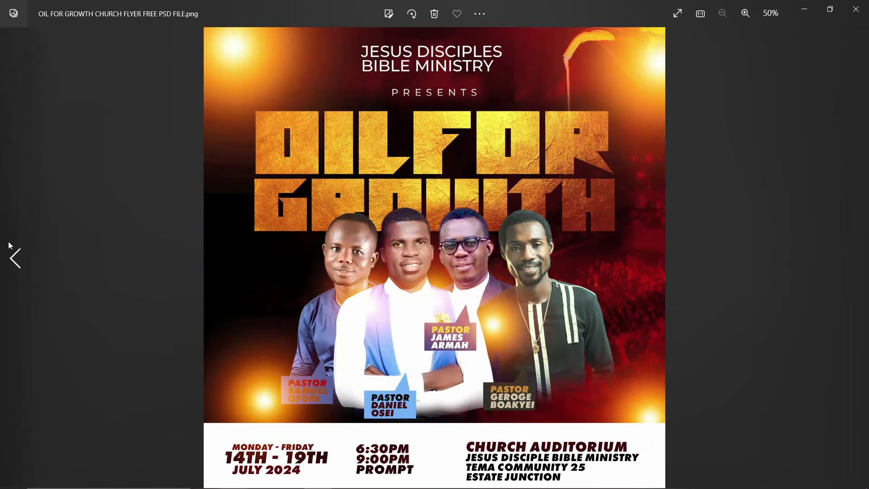
pyautogui.click(13, 256)
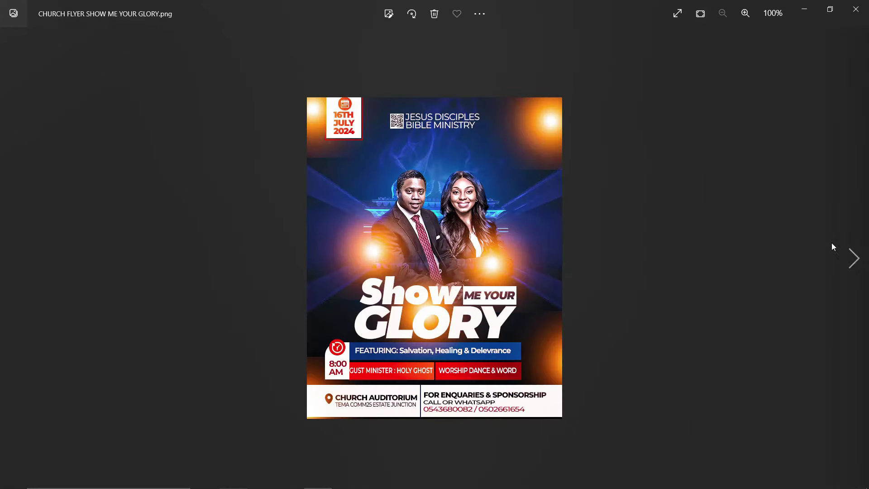
# Move on to the Revival flyer and bring its REVIVAL title and dates into view.
pyautogui.click(854, 258)
pyautogui.click(853, 258)
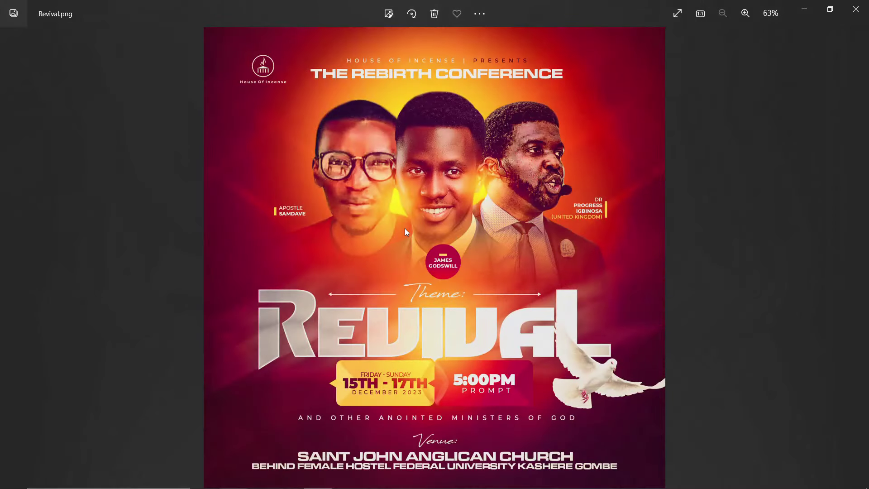
pyautogui.scroll(5, 404, 230)
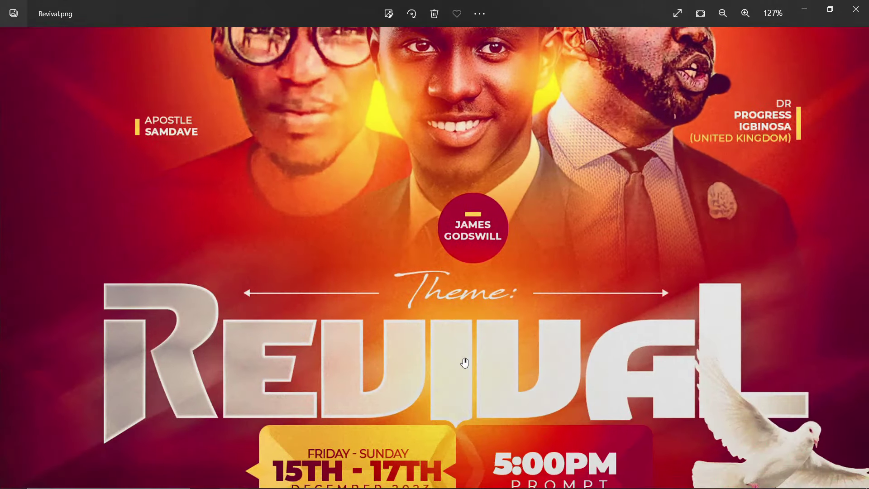
pyautogui.moveTo(463, 359); pyautogui.dragTo(470, 169)
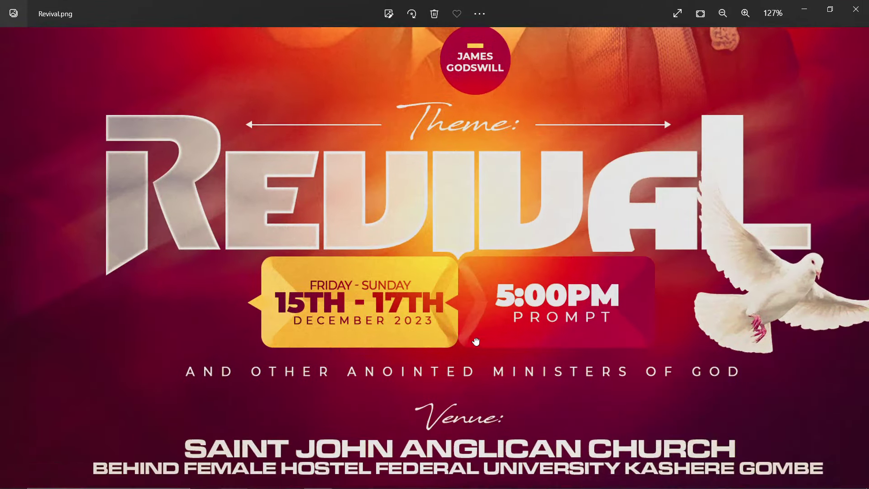
pyautogui.scroll(-5, 853, 254)
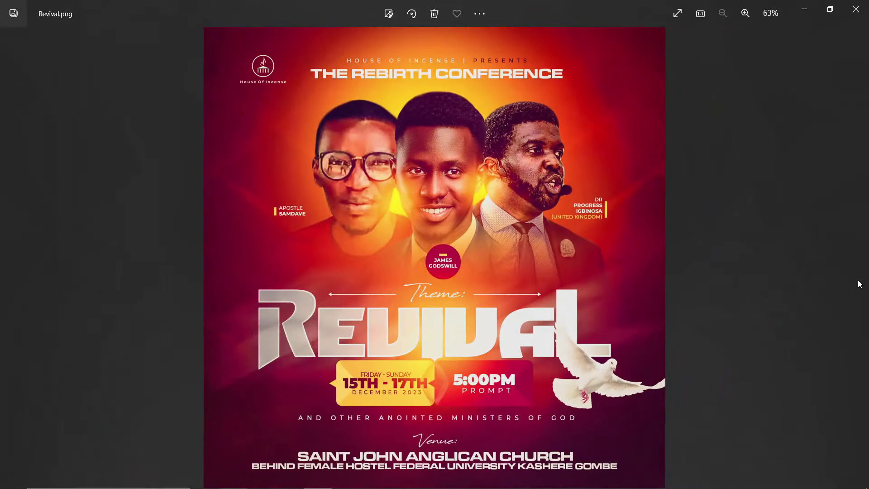
# Step back to the billboard mockup, then advance to the Show Me Your Glory flyer.
pyautogui.click(15, 259)
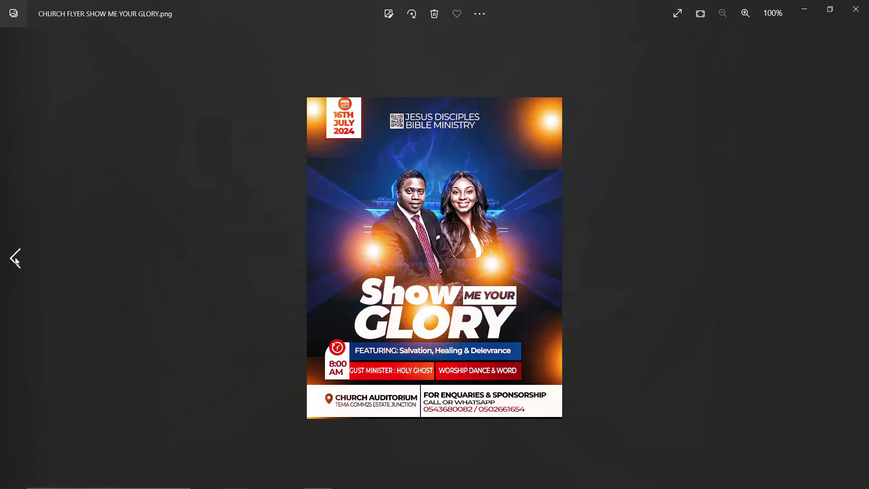
pyautogui.click(16, 257)
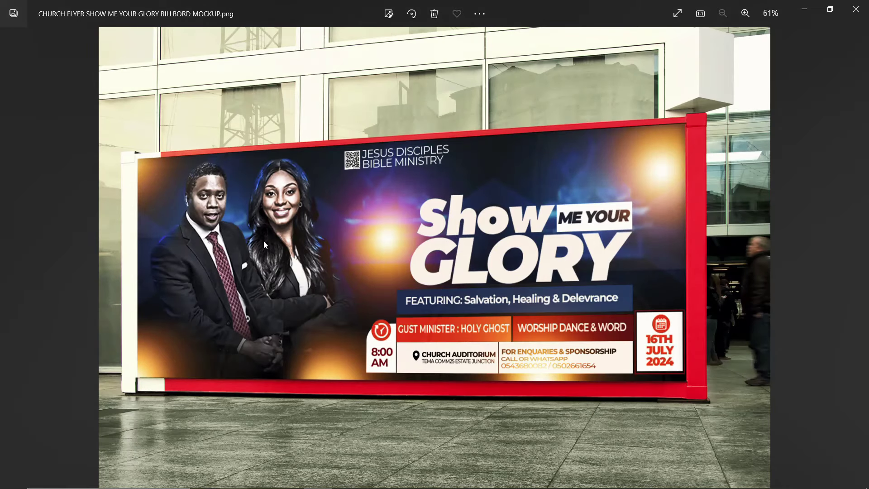
pyautogui.scroll(2, 251, 237)
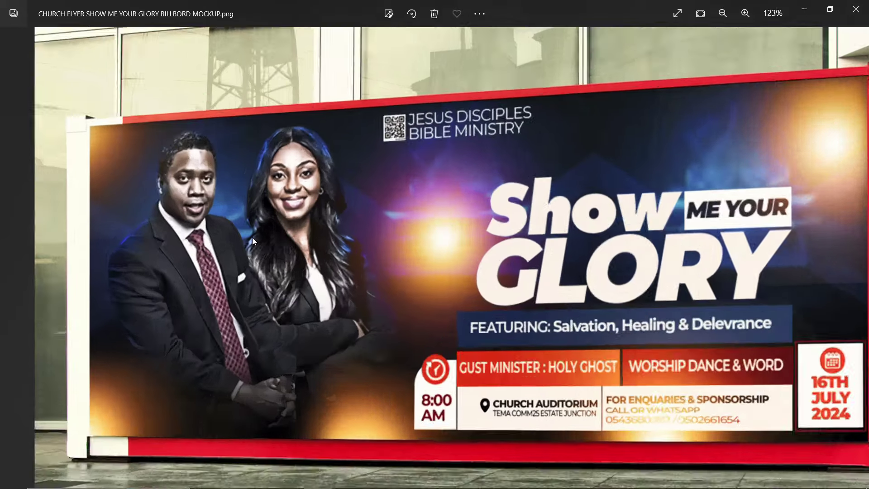
pyautogui.scroll(1, 297, 242)
pyautogui.scroll(-3, 760, 203)
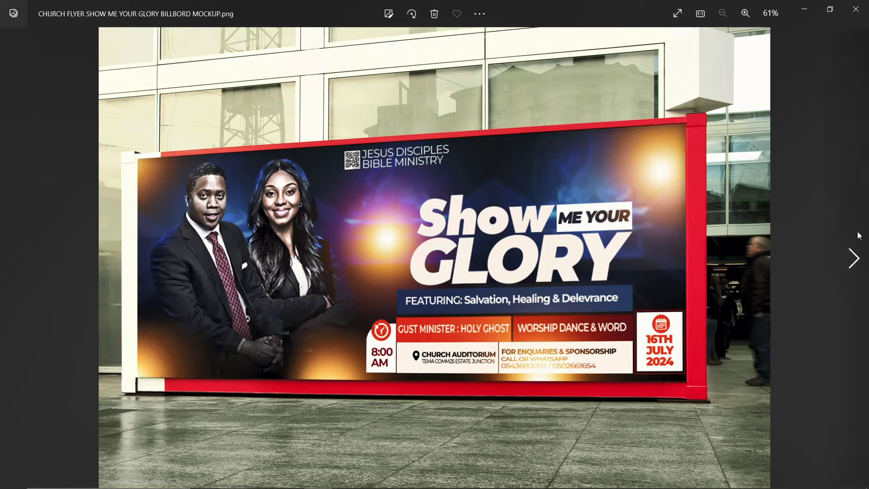
pyautogui.moveTo(853, 257)
pyautogui.click(855, 253)
pyautogui.click(855, 9)
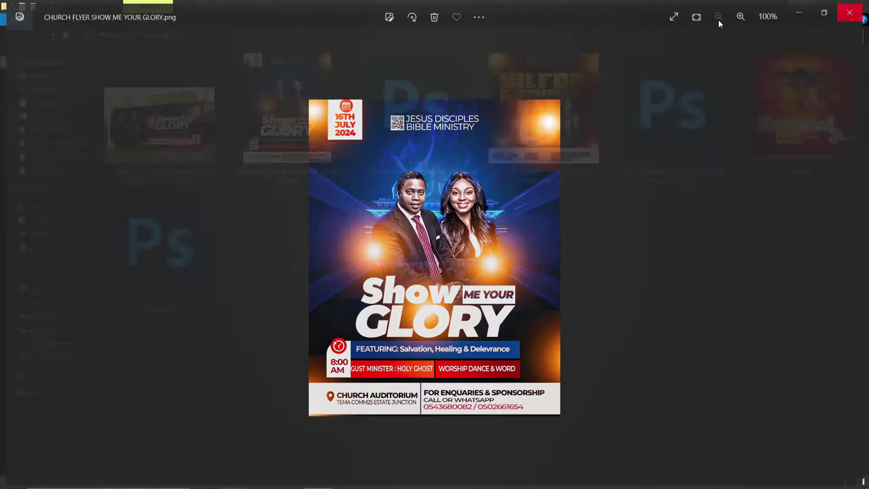
# In Photoshop, hide Layer 2 and toggle GLOW EFFECTS off and back on.
pyautogui.click(263, 479)
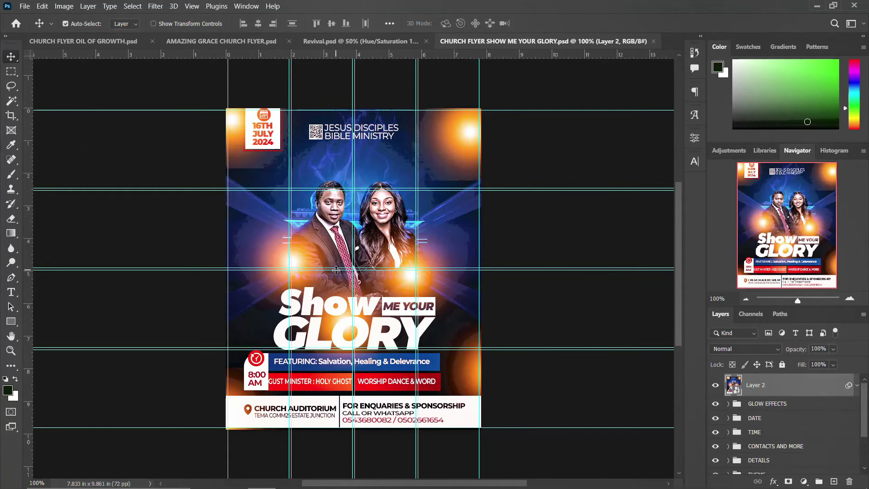
pyautogui.press('ctrl')
pyautogui.click(715, 385)
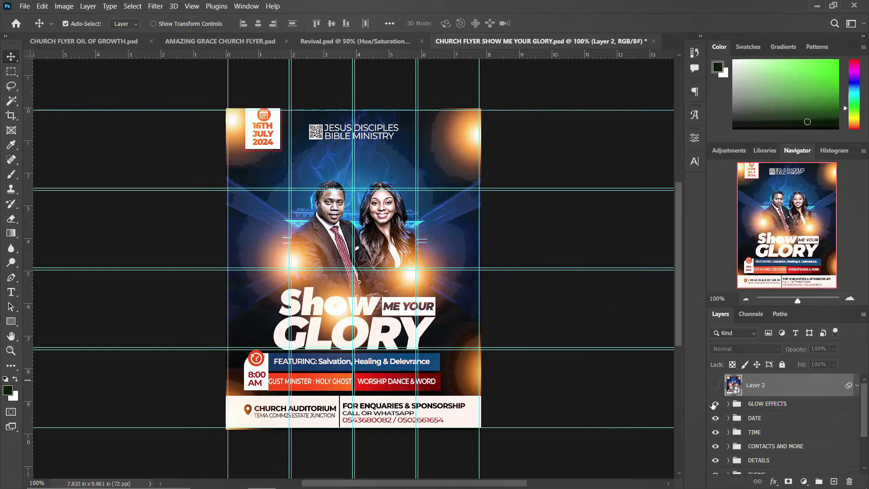
pyautogui.click(714, 403)
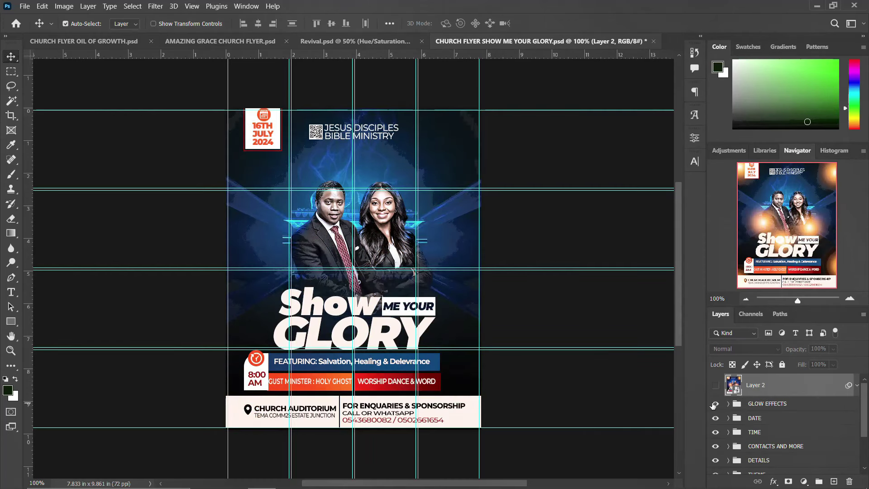
pyautogui.click(714, 404)
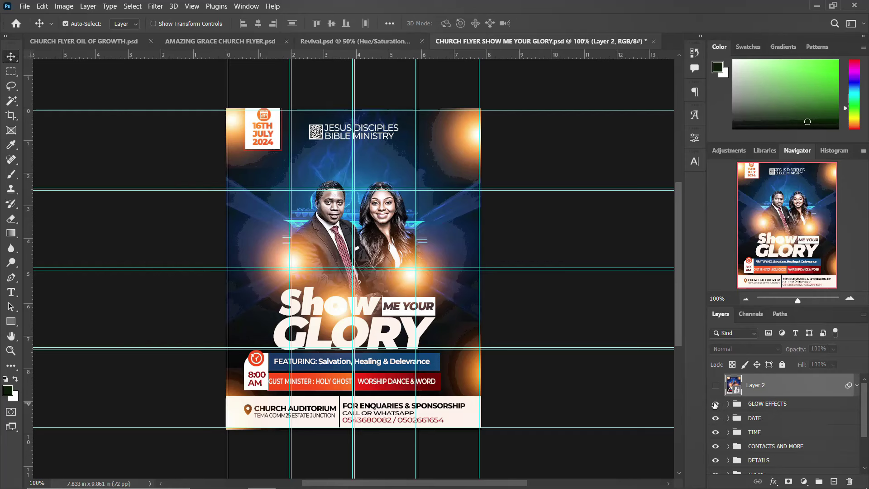
# Hide the glow, date, time, contacts, details, title, couple photo and NAME & LOGO groups.
pyautogui.click(714, 404)
pyautogui.click(715, 418)
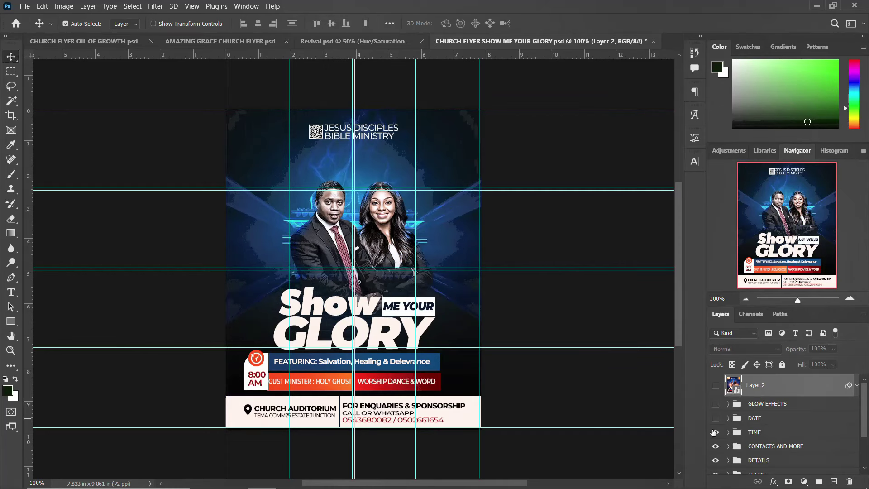
pyautogui.click(711, 433)
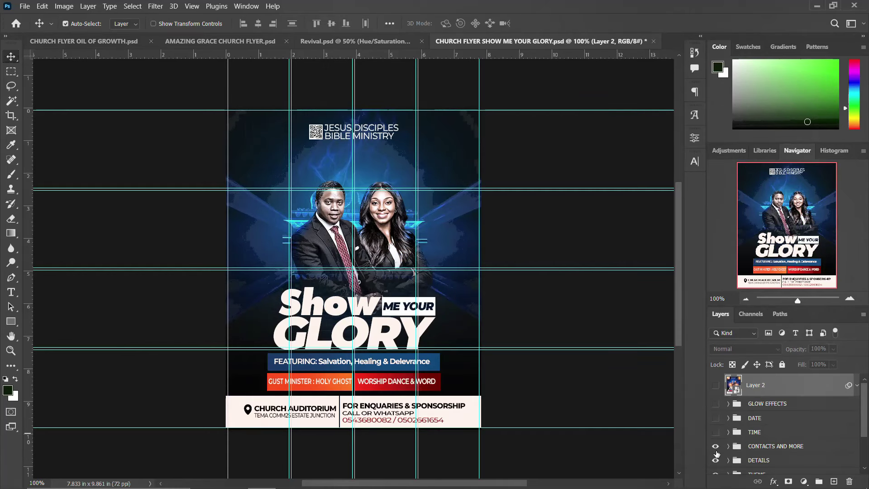
pyautogui.click(714, 446)
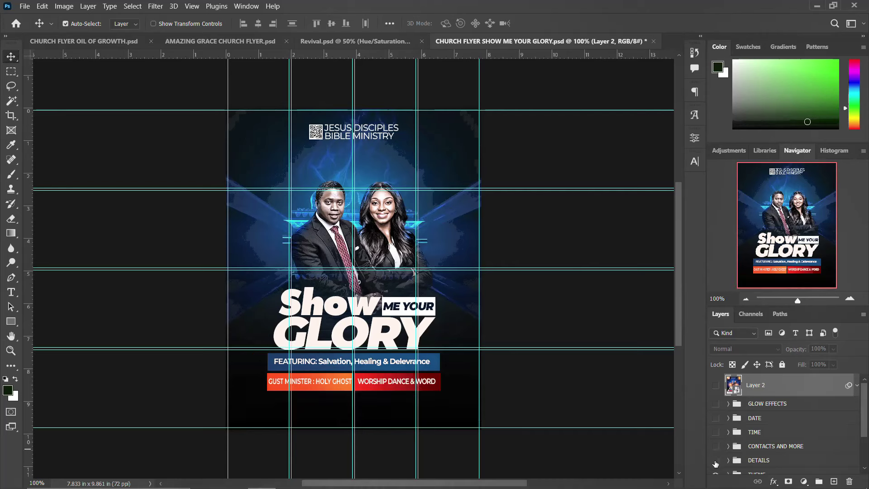
pyautogui.click(715, 460)
pyautogui.scroll(-1, 721, 442)
pyautogui.click(716, 452)
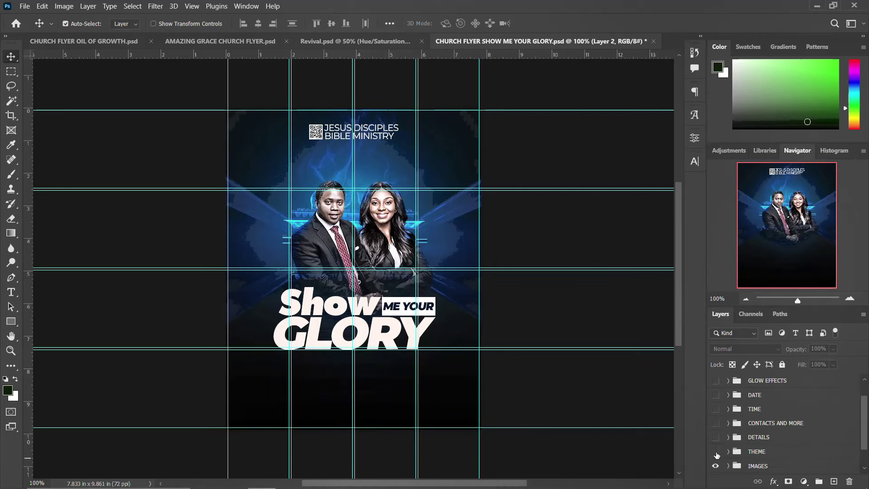
pyautogui.scroll(-1, 717, 455)
pyautogui.click(715, 442)
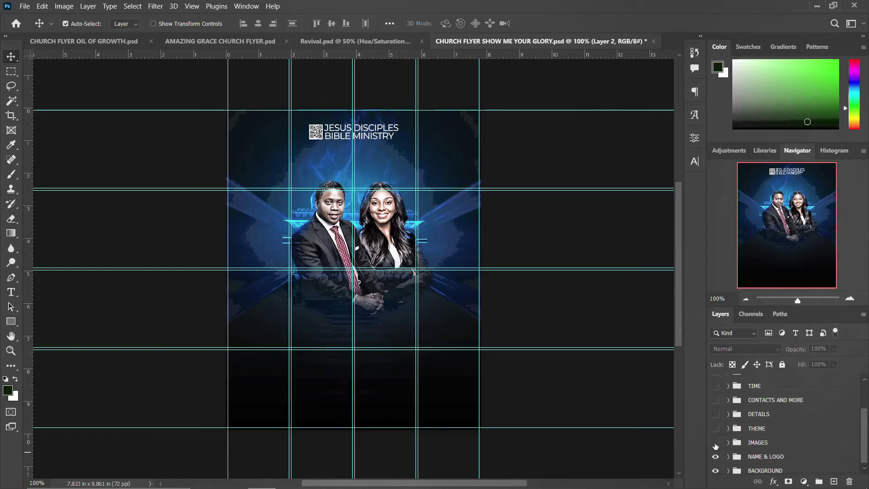
pyautogui.click(715, 457)
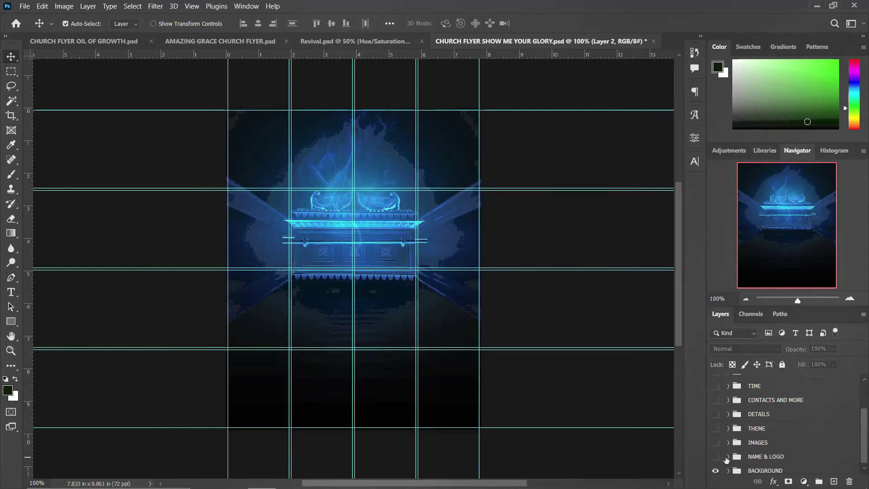
pyautogui.scroll(-1, 728, 461)
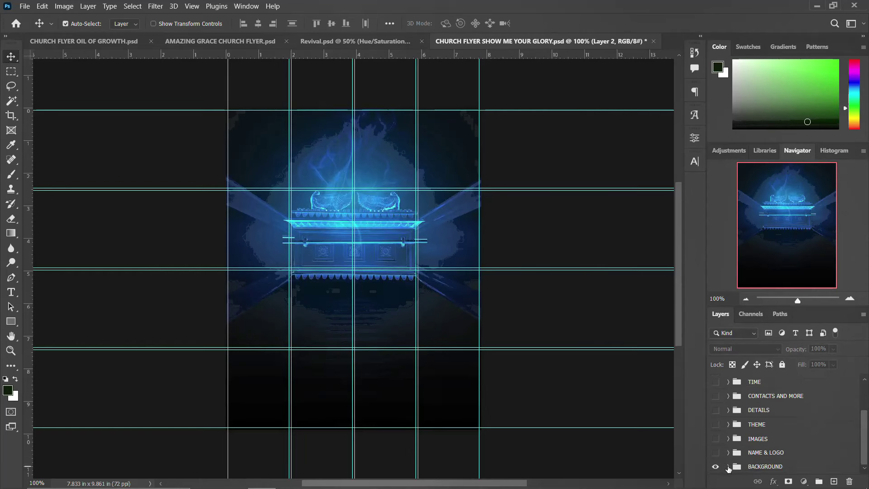
# Expand BACKGROUND and inspect the Gradient Fill 1 layer's settings.
pyautogui.click(728, 467)
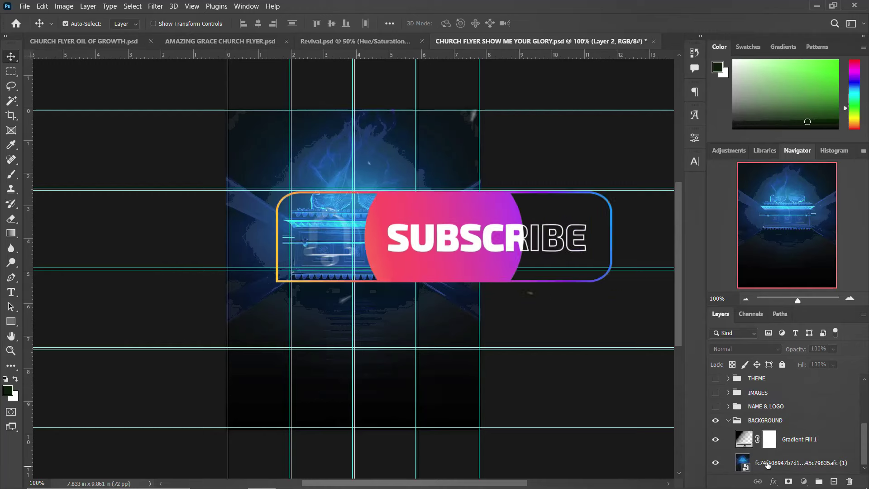
pyautogui.click(768, 463)
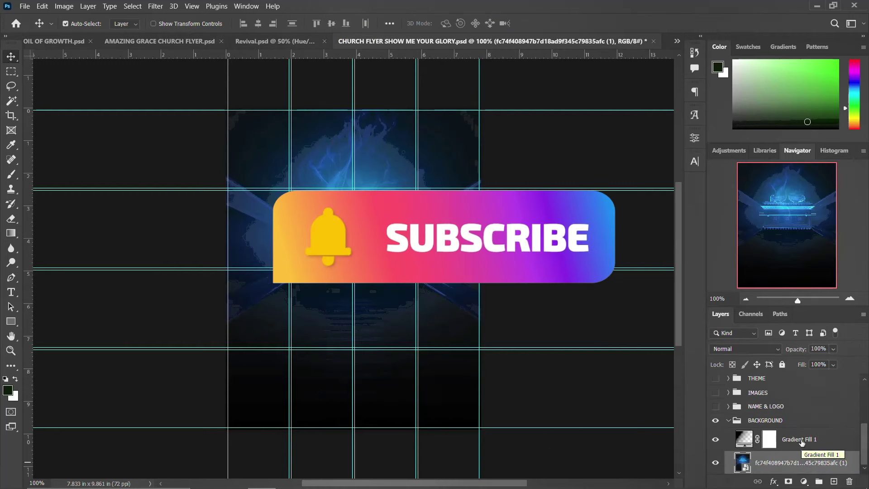
pyautogui.click(774, 442)
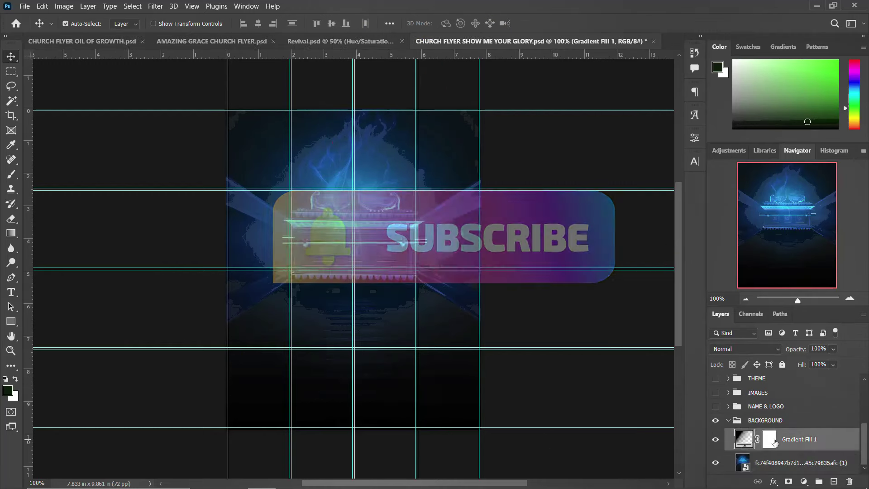
pyautogui.doubleClick(744, 439)
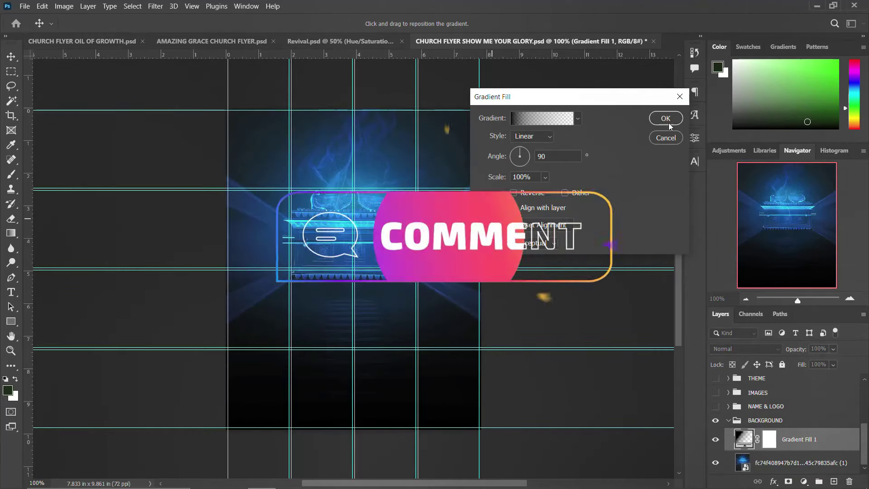
pyautogui.click(670, 137)
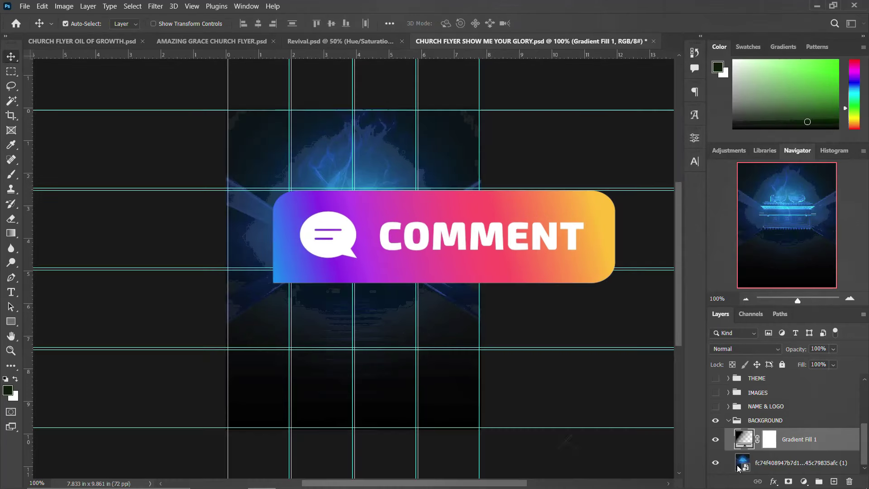
# Collapse BACKGROUND and show the ministry logo and couple photo again.
pyautogui.click(729, 421)
pyautogui.click(715, 452)
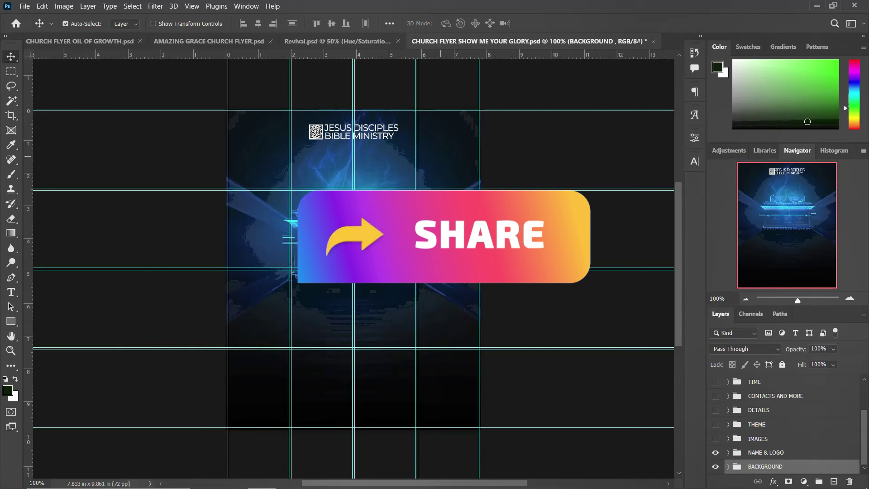
pyautogui.click(715, 439)
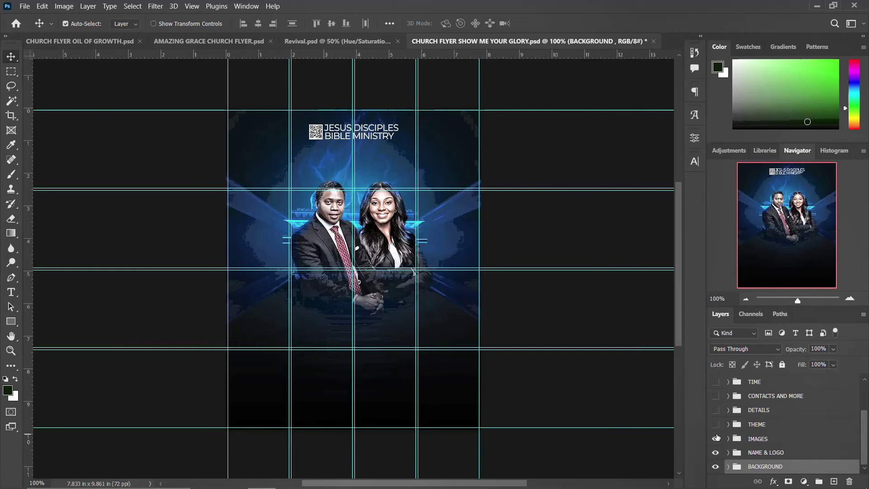
pyautogui.click(715, 425)
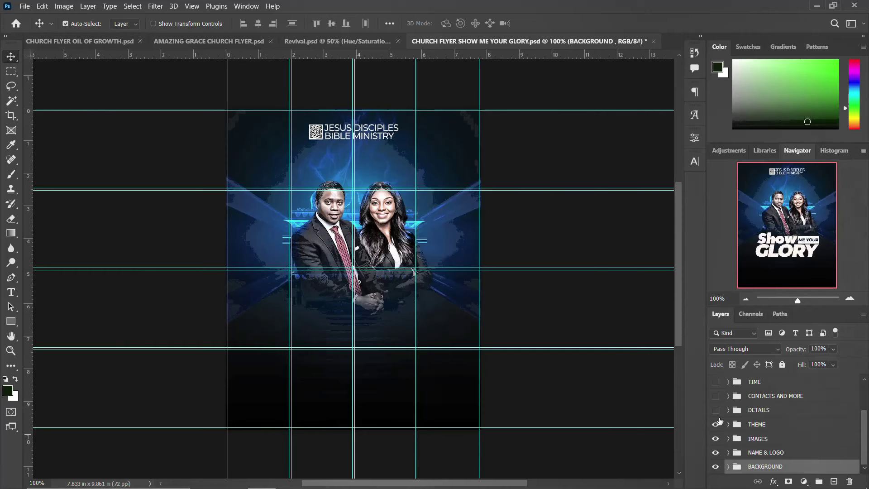
pyautogui.click(729, 424)
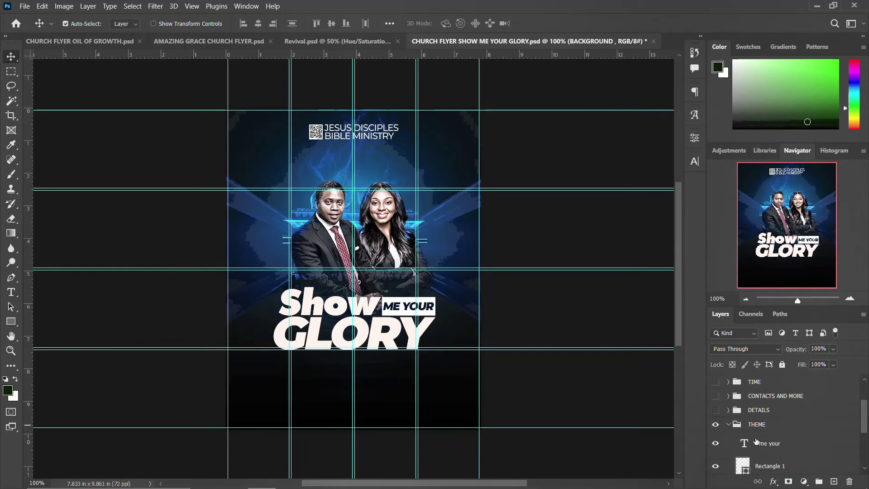
pyautogui.click(715, 444)
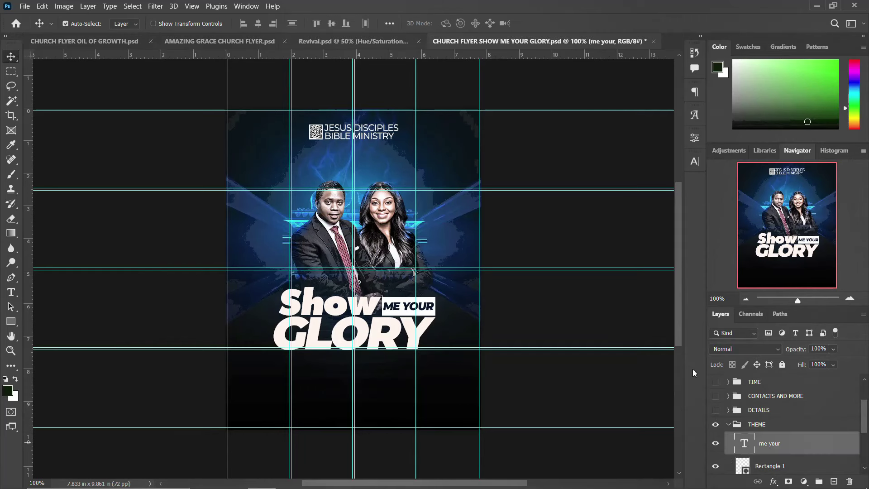
pyautogui.click(688, 165)
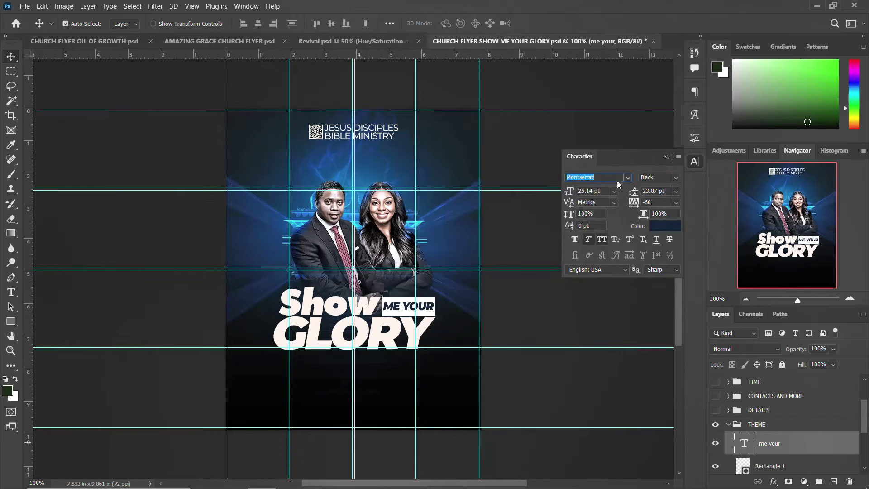
pyautogui.click(697, 163)
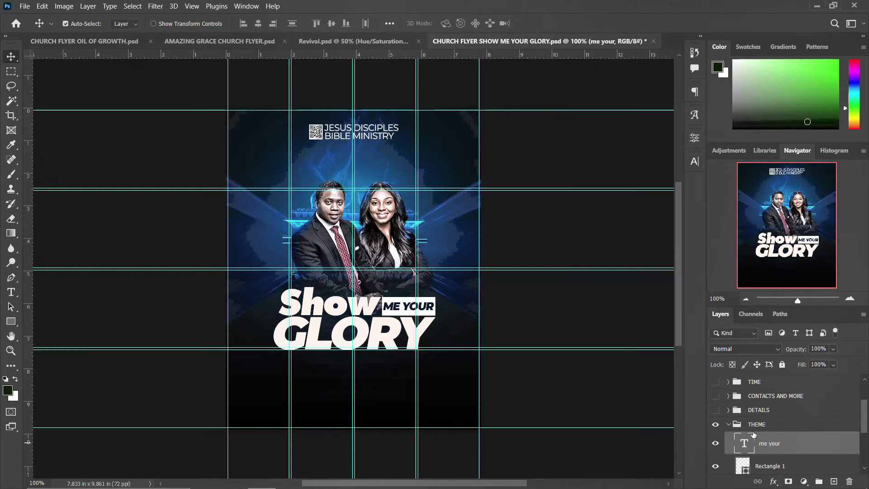
pyautogui.scroll(-2, 753, 433)
pyautogui.scroll(-1, 760, 421)
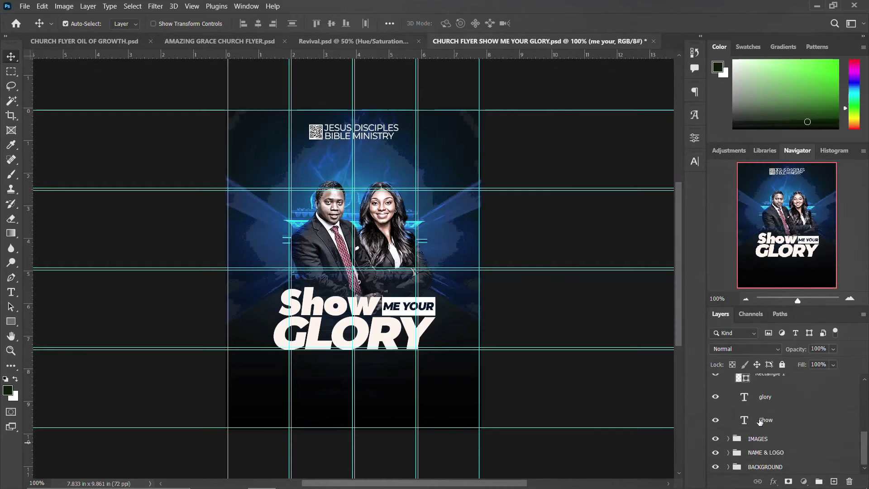
pyautogui.click(740, 416)
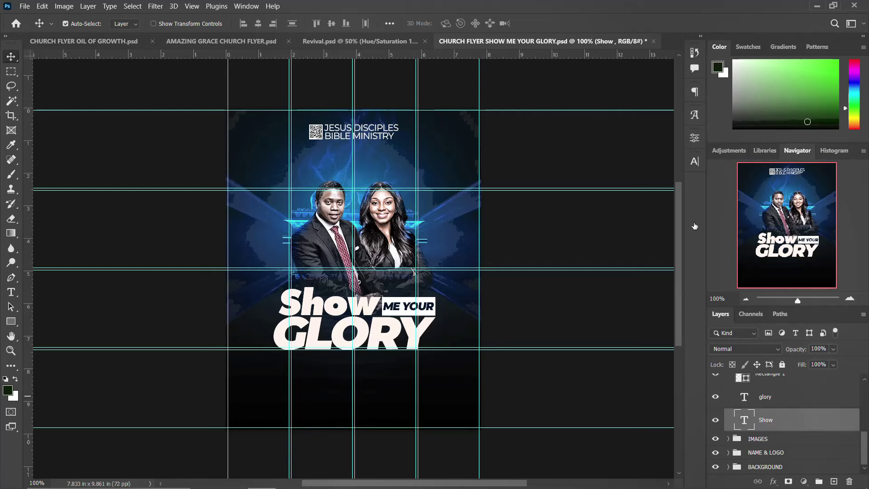
pyautogui.hotkey('alt', ']')
pyautogui.click(693, 162)
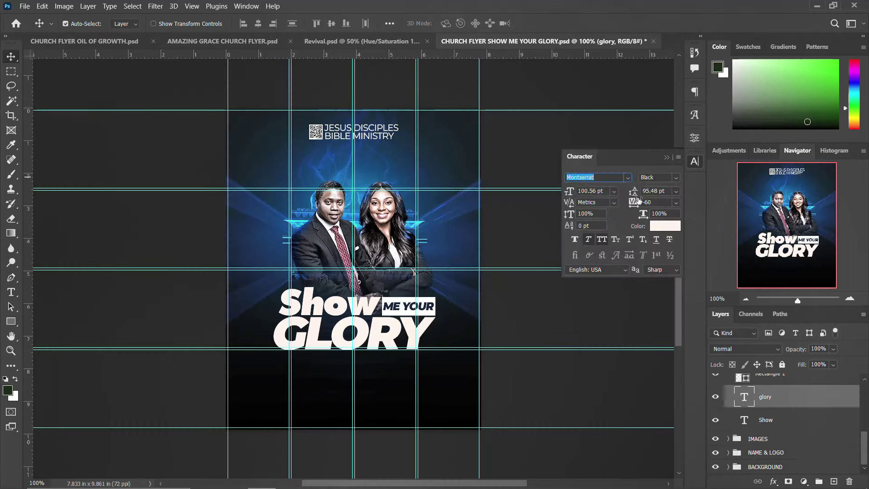
pyautogui.click(693, 162)
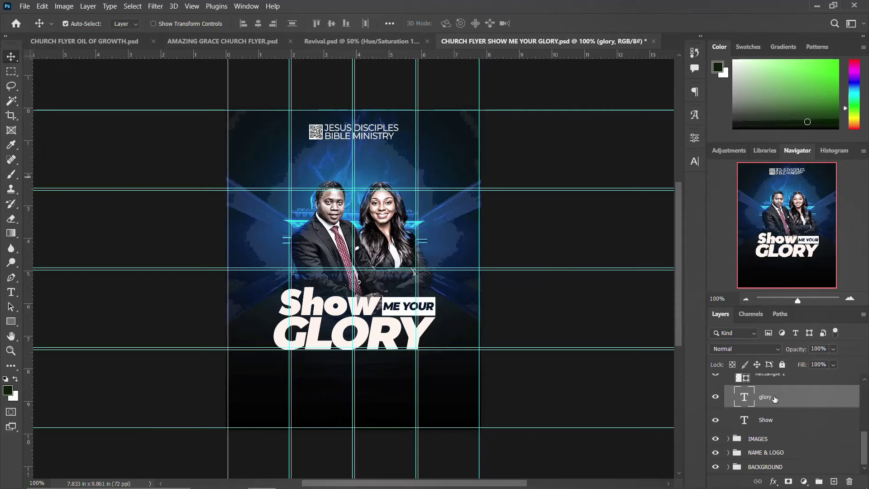
pyautogui.scroll(3, 774, 398)
pyautogui.click(728, 402)
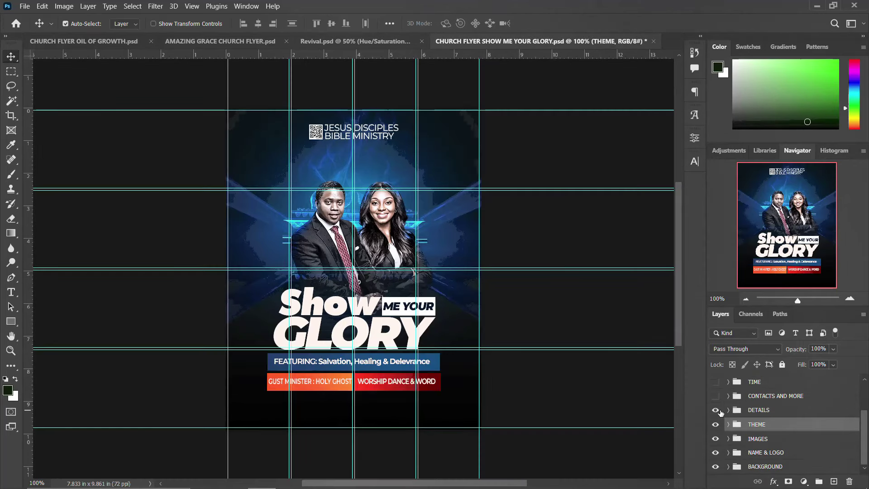
# Expand the DETAILS group, look through its rectangle and featuring text layers, then collapse it.
pyautogui.click(729, 411)
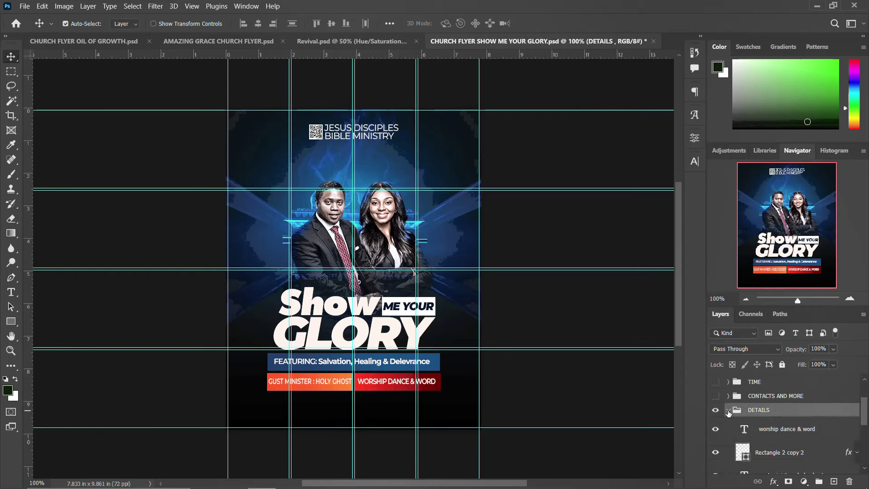
pyautogui.click(387, 388)
pyautogui.click(325, 389)
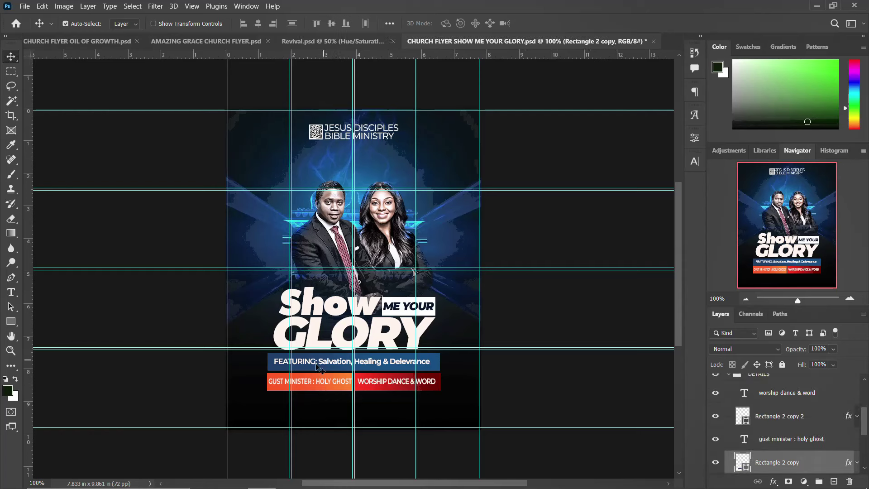
pyautogui.click(315, 368)
pyautogui.scroll(1, 735, 440)
pyautogui.scroll(2, 735, 440)
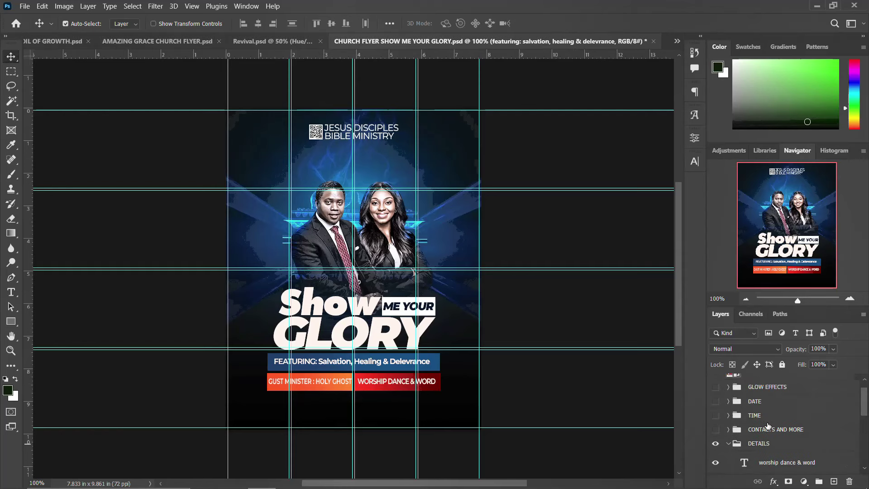
pyautogui.click(729, 421)
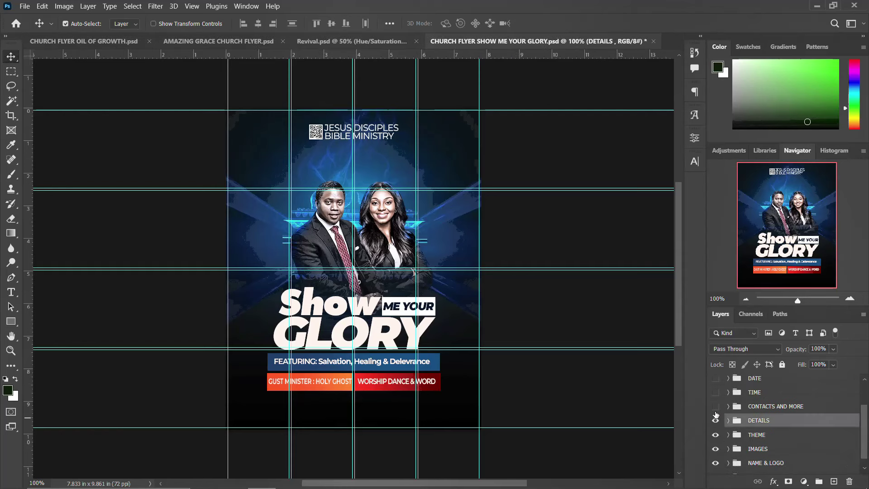
# Show the contact bar, 8:00 AM time badge and orange glow lights, then select Layer 2.
pyautogui.click(715, 407)
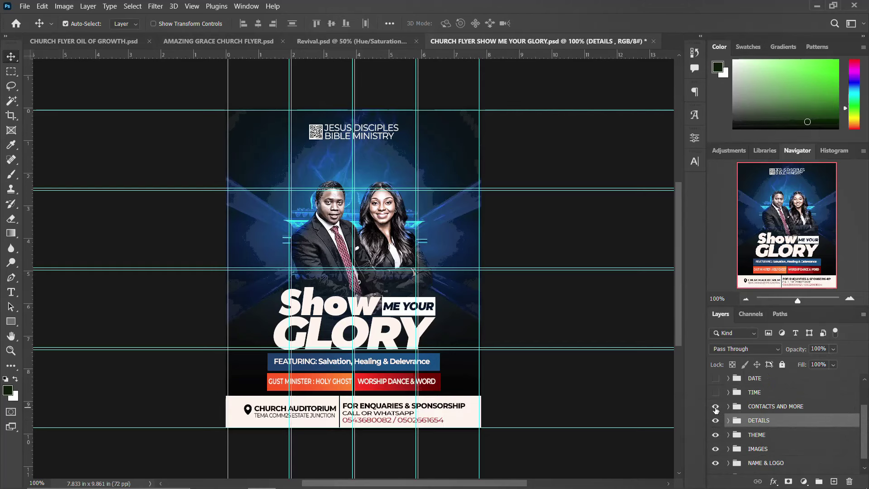
pyautogui.click(715, 378)
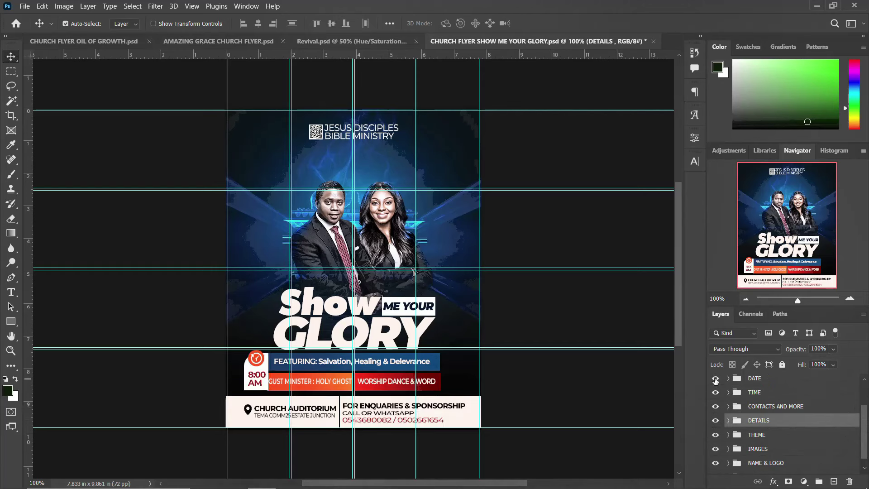
pyautogui.scroll(2, 715, 389)
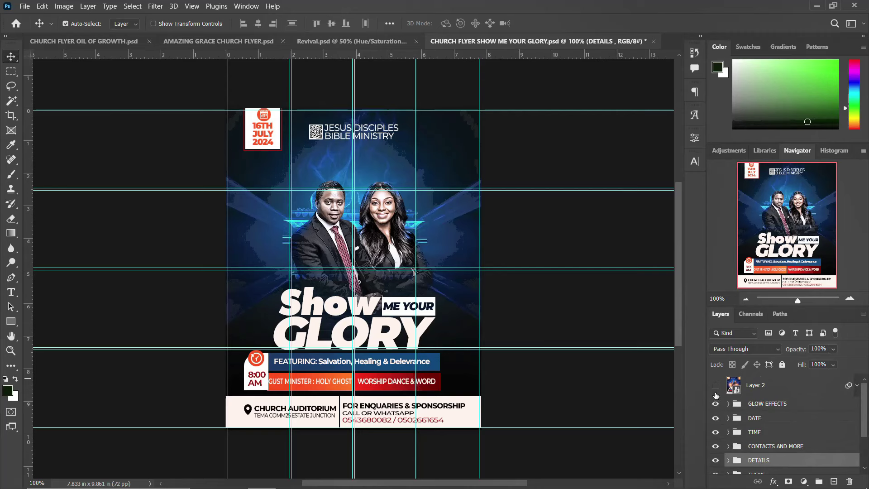
pyautogui.click(715, 390)
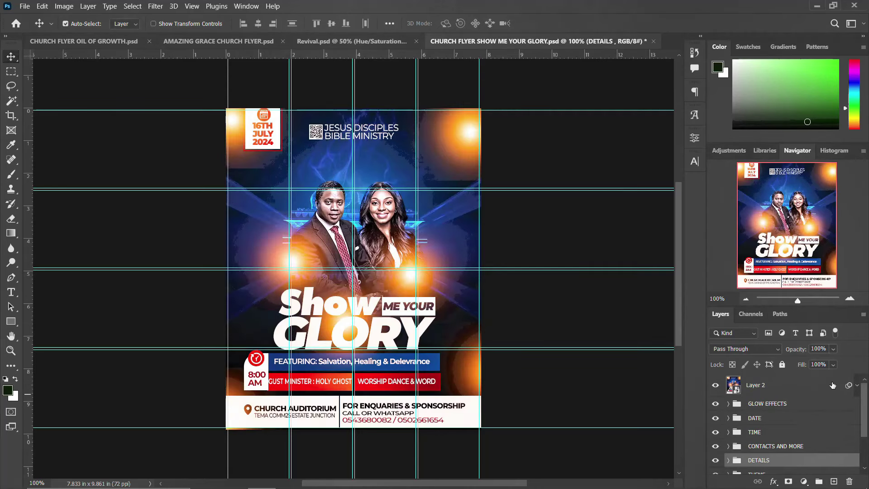
pyautogui.click(790, 383)
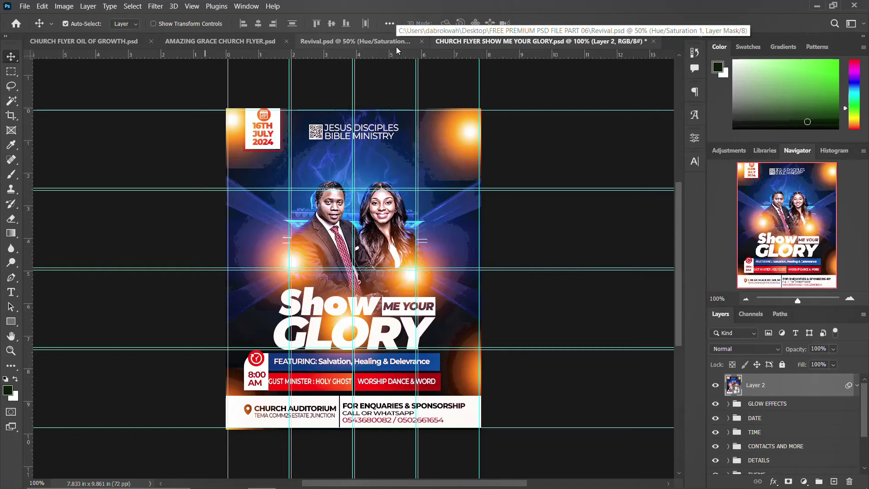
# On the Revival flyer, hide Hue/Saturation 1, Layer 11, ColorBG1 and the MORE group.
pyautogui.click(362, 44)
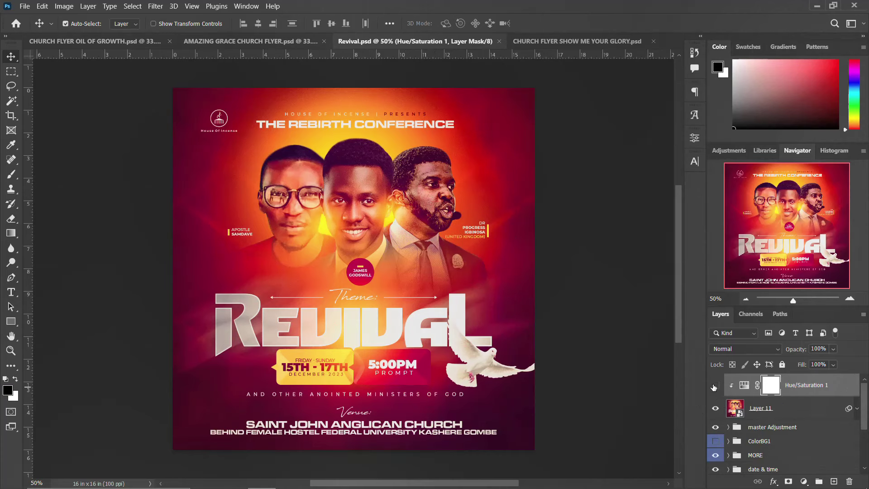
pyautogui.click(714, 385)
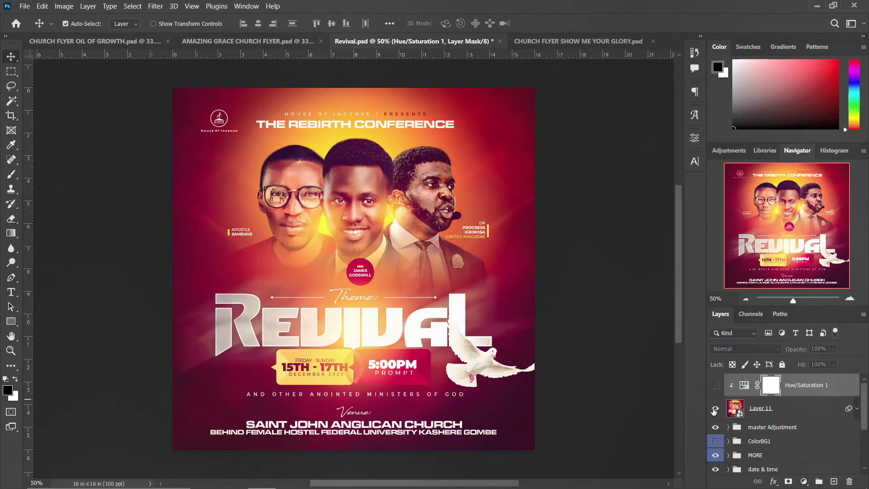
pyautogui.click(714, 408)
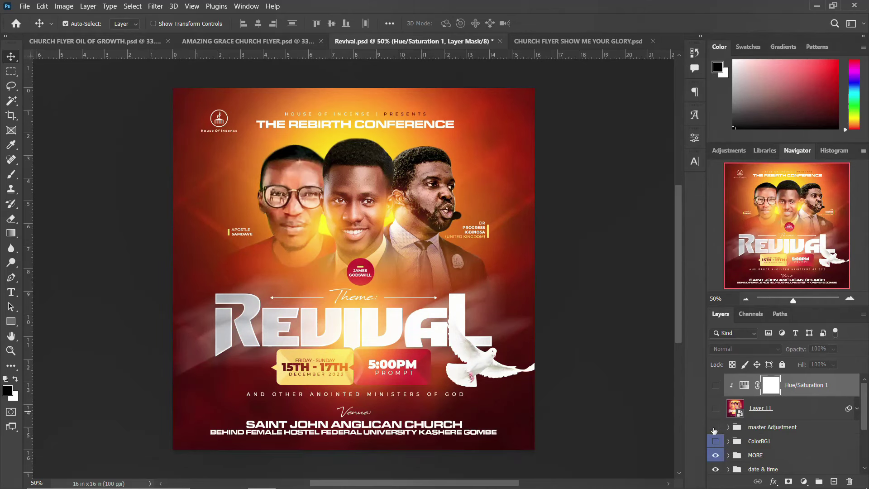
pyautogui.click(715, 441)
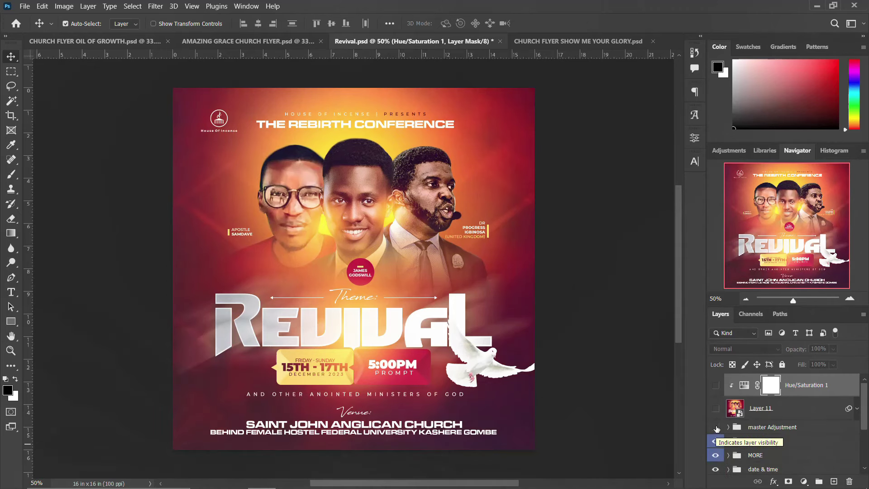
pyautogui.click(715, 441)
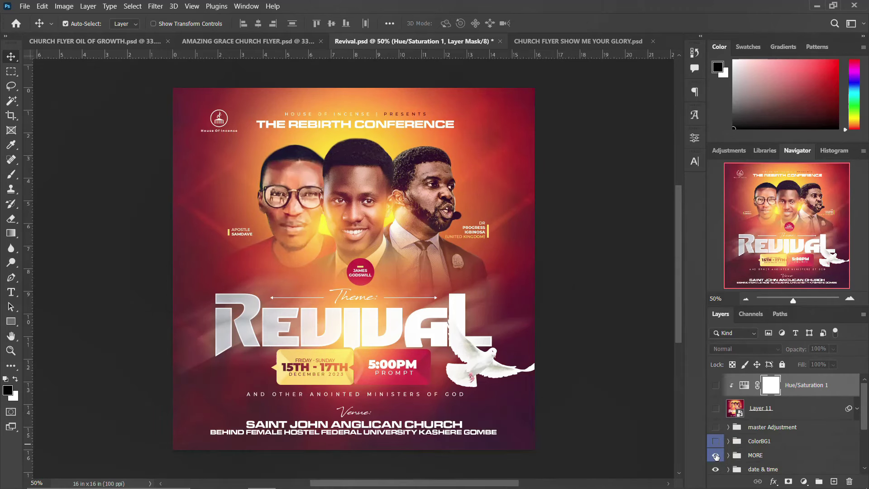
pyautogui.click(715, 456)
pyautogui.click(714, 456)
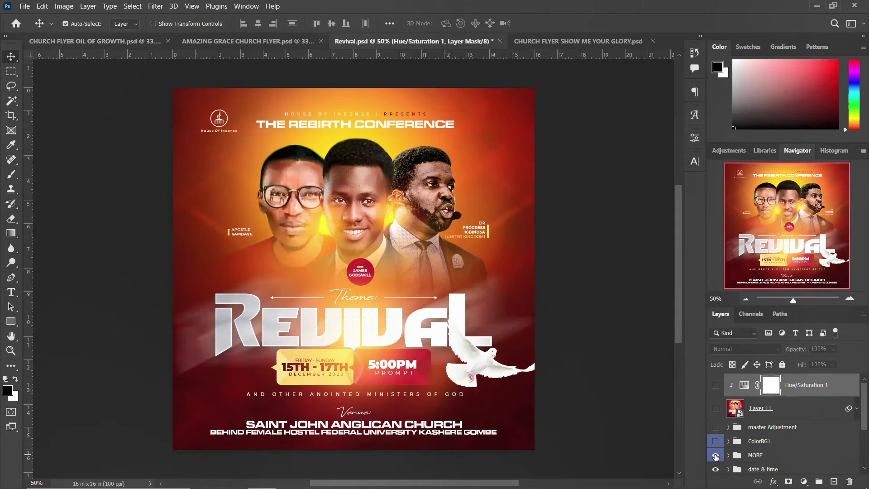
pyautogui.click(715, 455)
# Hide the date badge, venue text, arrows, REVIVAL title and the three portraits.
pyautogui.scroll(-1, 715, 457)
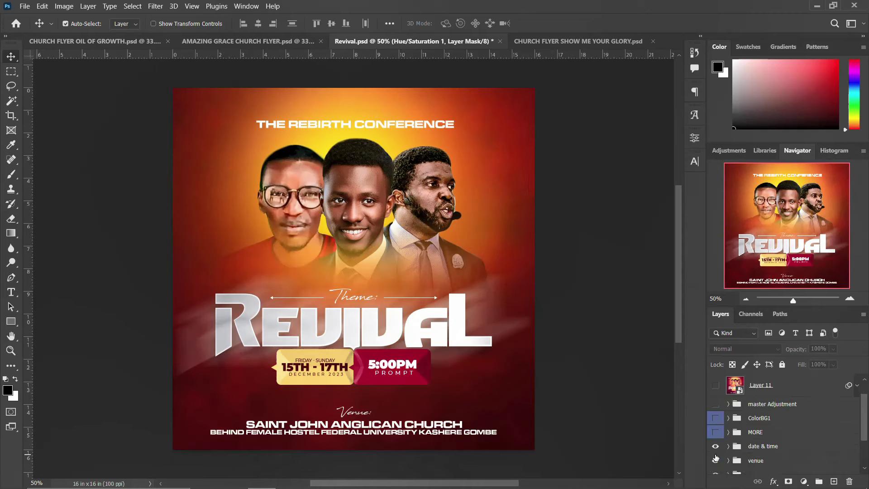
pyautogui.click(715, 447)
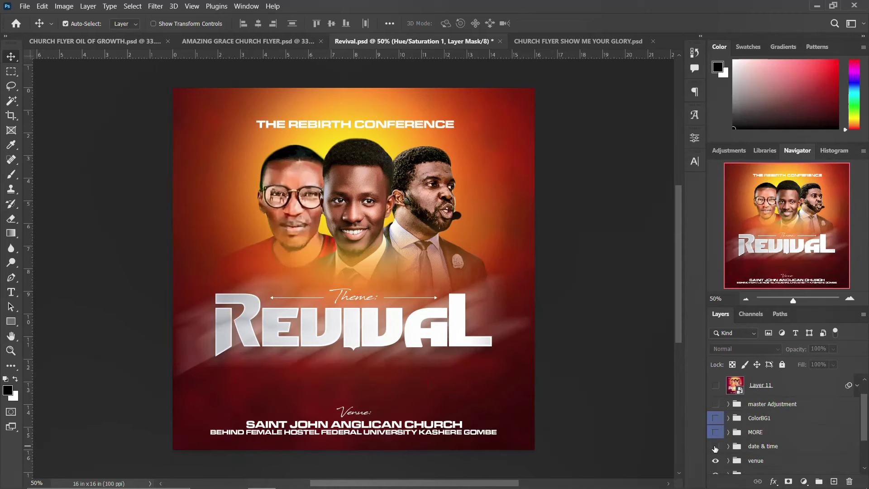
pyautogui.click(715, 460)
pyautogui.scroll(-3, 743, 444)
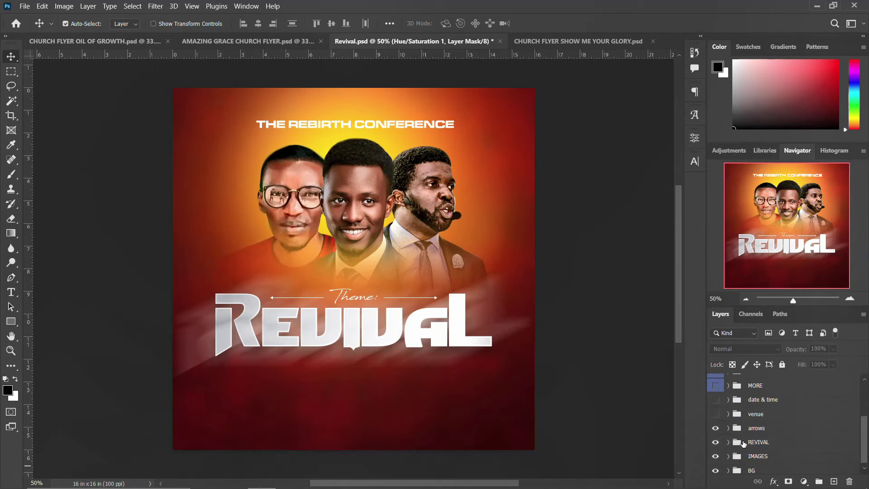
pyautogui.click(715, 429)
pyautogui.click(715, 428)
pyautogui.click(715, 442)
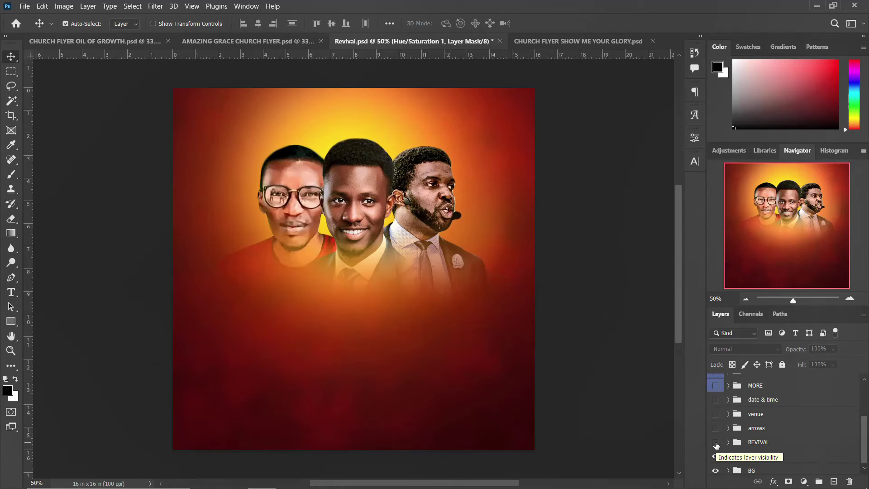
pyautogui.click(716, 456)
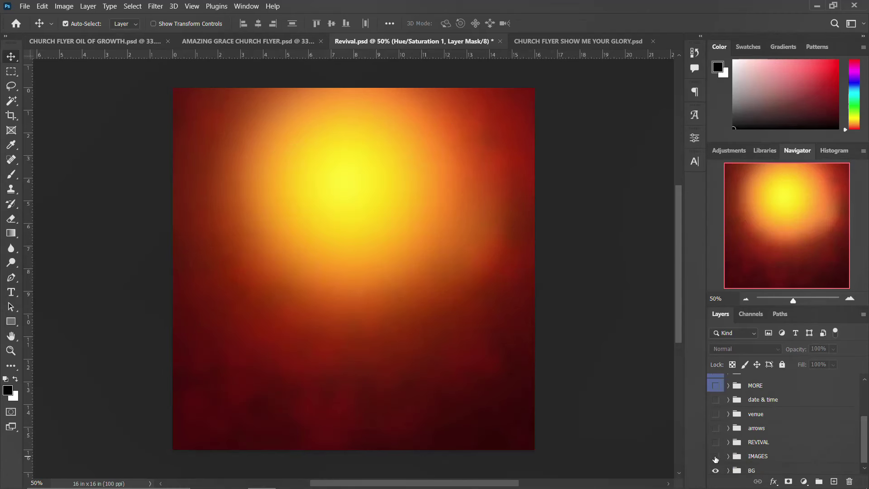
pyautogui.scroll(-1, 719, 460)
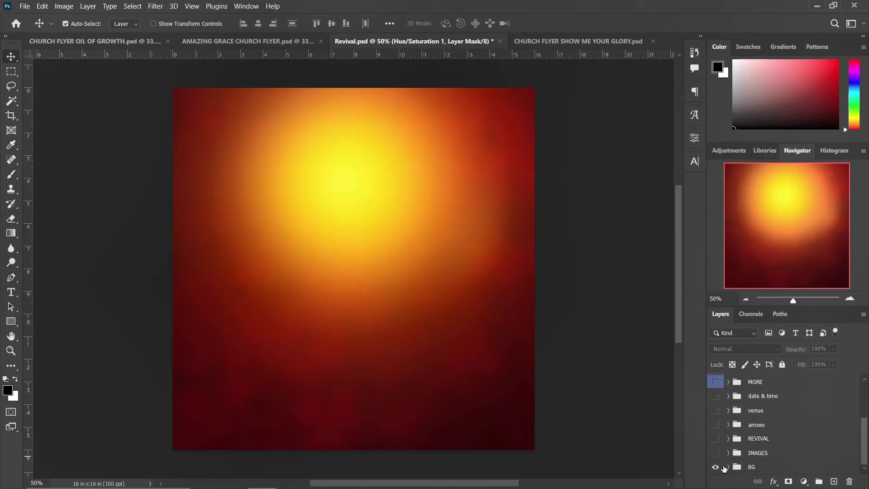
# Expand the BG group, then show the three portraits and REVIVAL title again.
pyautogui.click(728, 466)
pyautogui.scroll(-3, 737, 445)
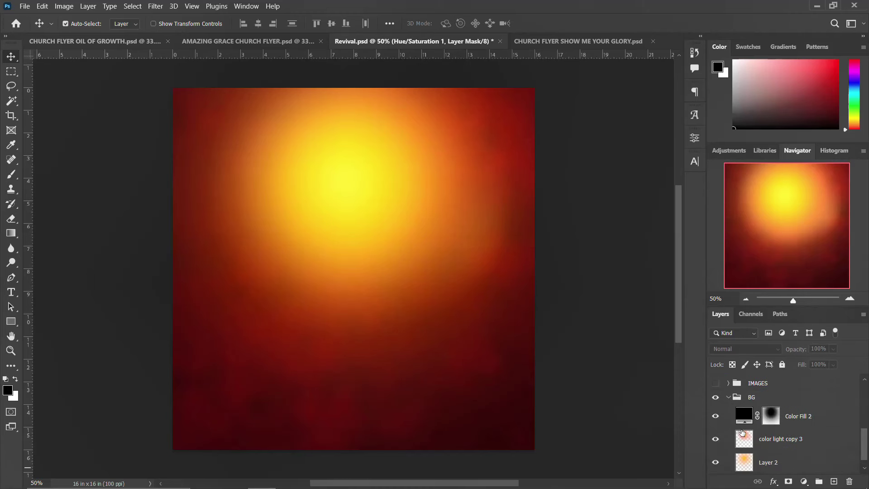
pyautogui.scroll(-1, 784, 426)
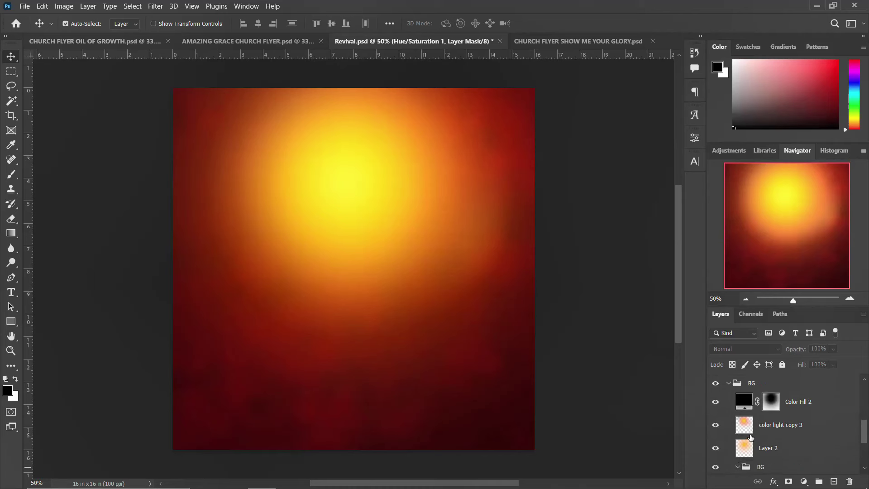
pyautogui.scroll(3, 740, 437)
pyautogui.click(728, 453)
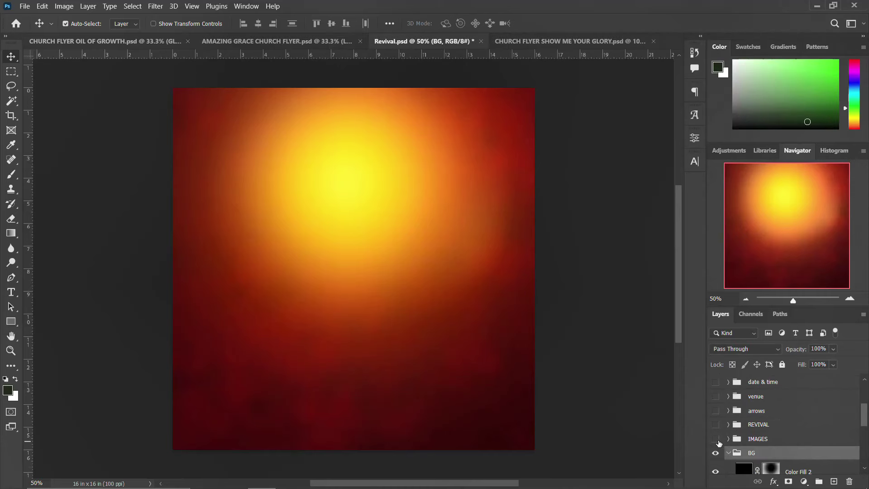
pyautogui.click(716, 439)
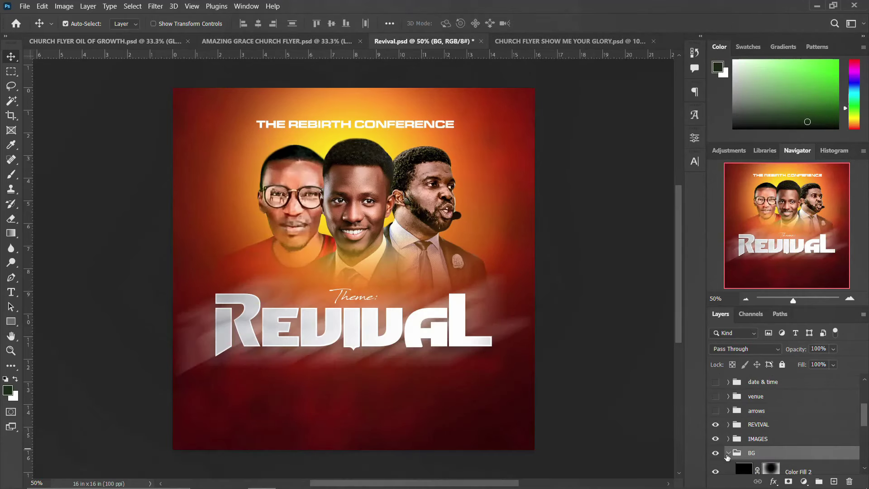
pyautogui.click(728, 453)
# Restore the arrows, venue, date, MORE, Adjustment, Layer 11 and Hue/Saturation 1 layers.
pyautogui.moveTo(715, 425)
pyautogui.mouseDown()
pyautogui.moveTo(721, 397)
pyautogui.moveTo(720, 413)
pyautogui.mouseUp()
pyautogui.click(715, 404)
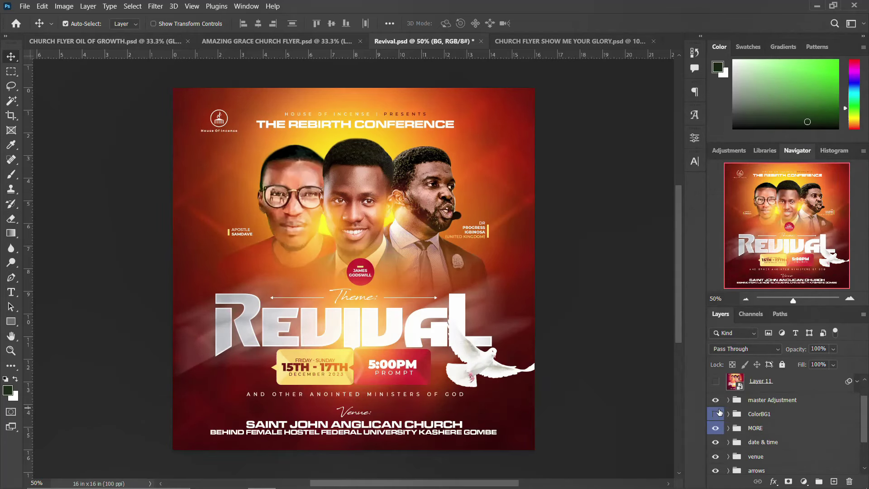
pyautogui.click(715, 381)
pyautogui.click(715, 399)
# Show the Oil for Growth flyer, then switch to the YouTube channel in the browser.
pyautogui.scroll(1, 716, 388)
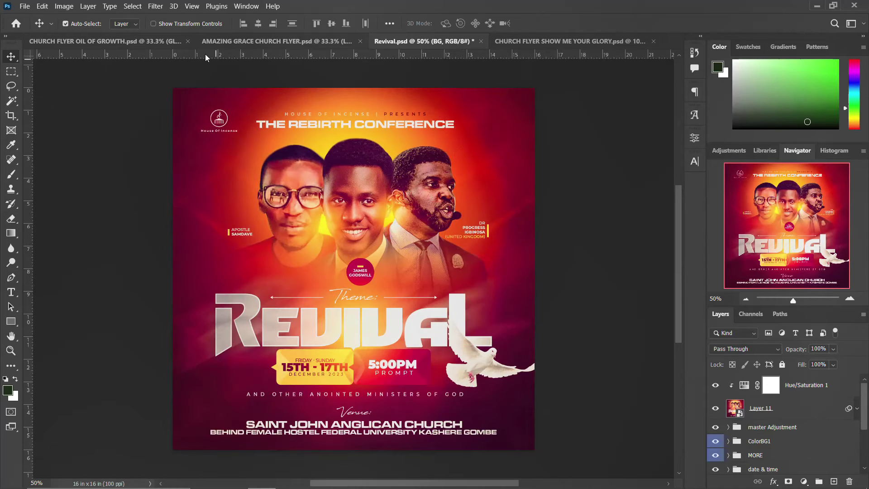
pyautogui.click(107, 42)
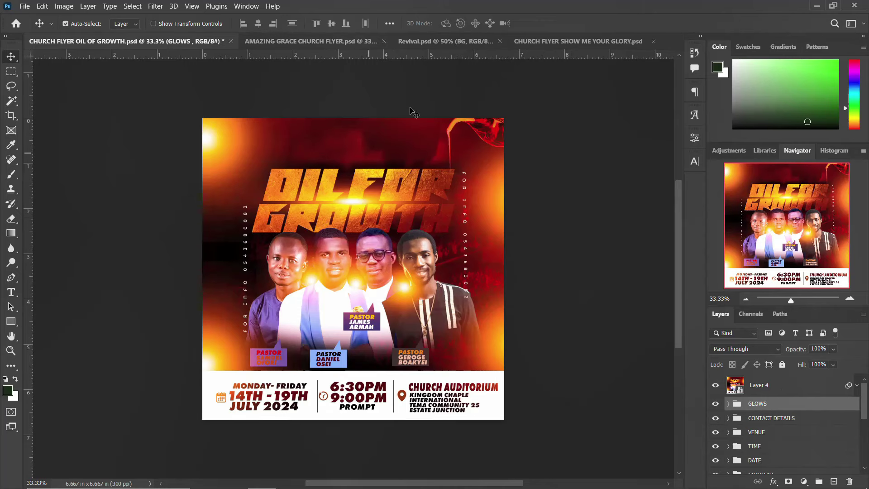
pyautogui.click(294, 478)
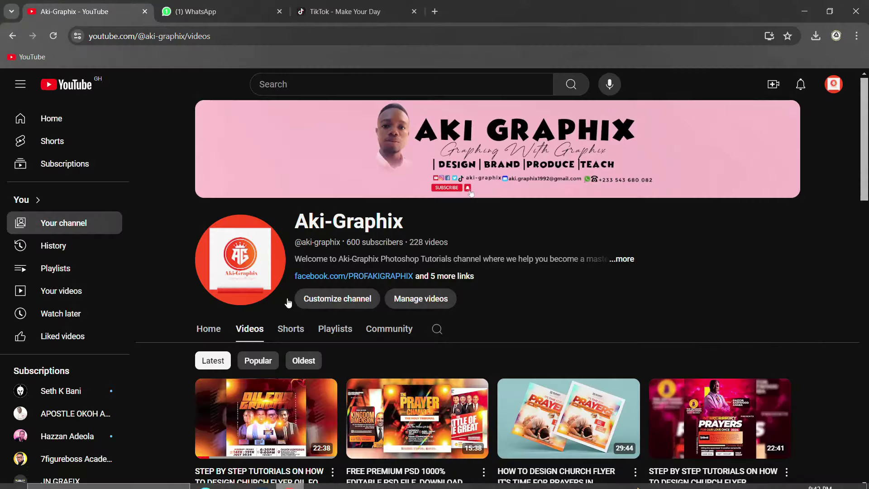
# Open the Oil for Growth tutorial video from the channel's Videos tab.
pyautogui.scroll(-2, 280, 301)
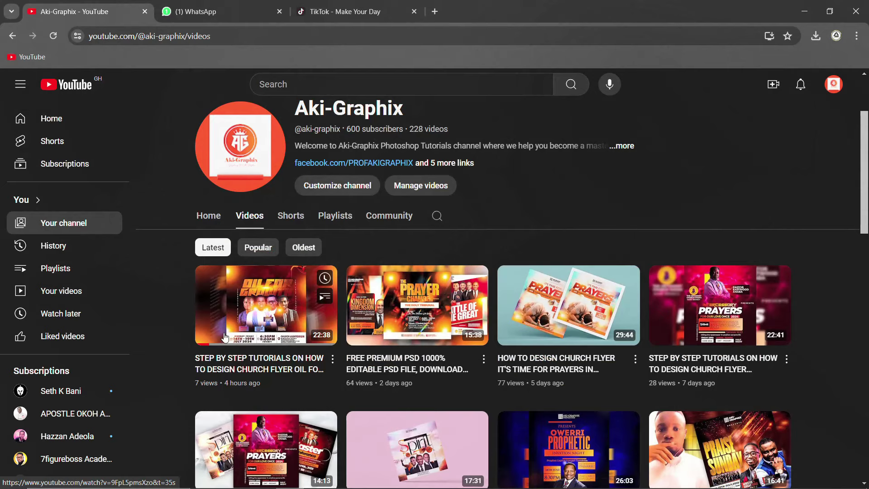
pyautogui.click(260, 312)
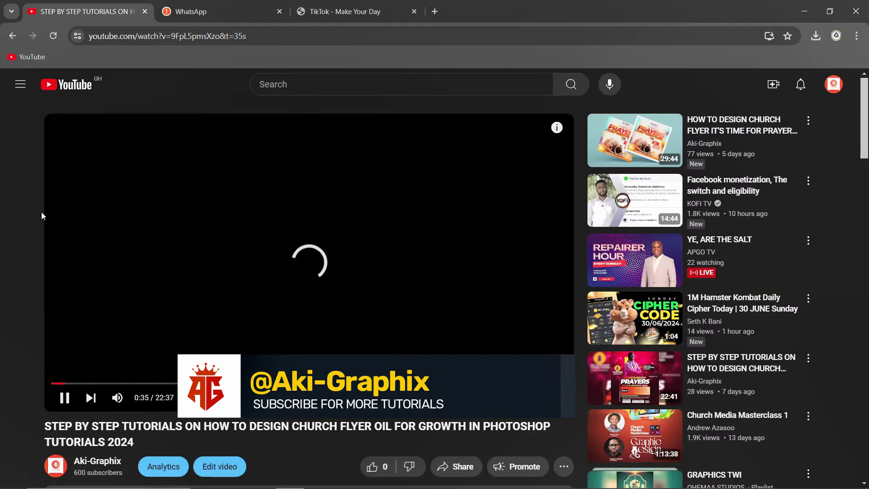
pyautogui.scroll(-4, 267, 281)
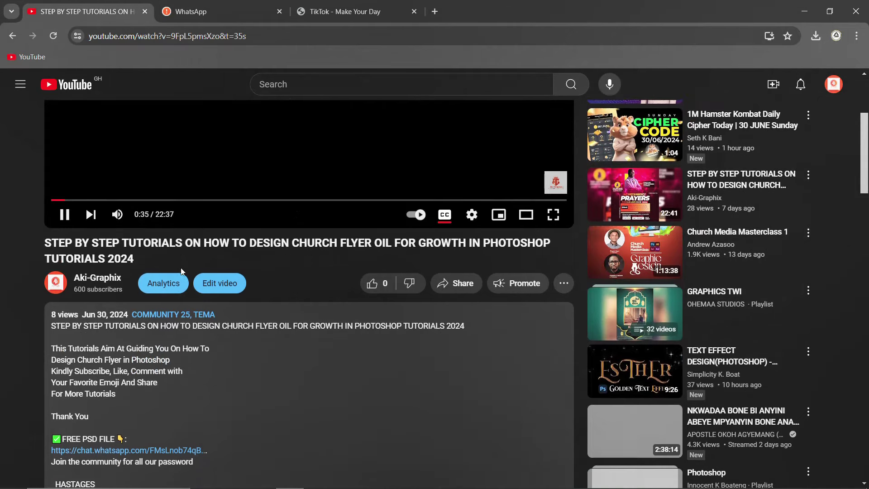
pyautogui.scroll(2, 194, 256)
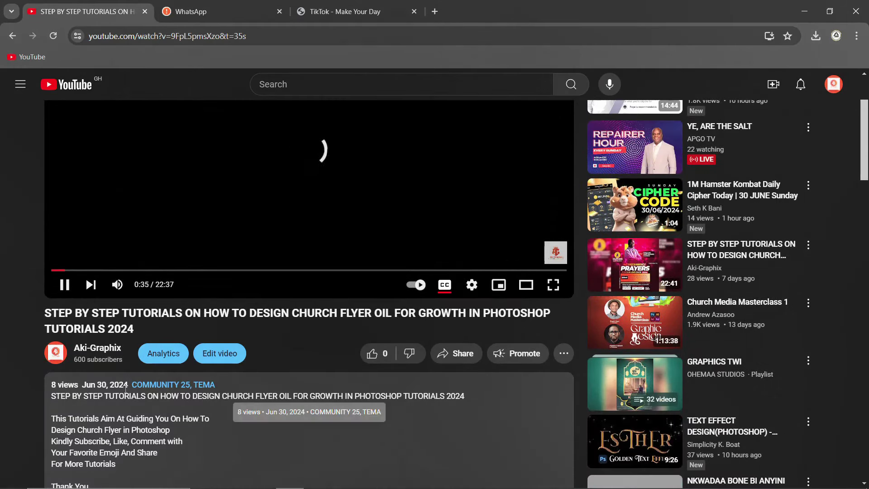
# Scroll through the video's description and back up to the player.
pyautogui.scroll(-3, 181, 362)
pyautogui.scroll(-3, 96, 329)
pyautogui.scroll(-4, 136, 258)
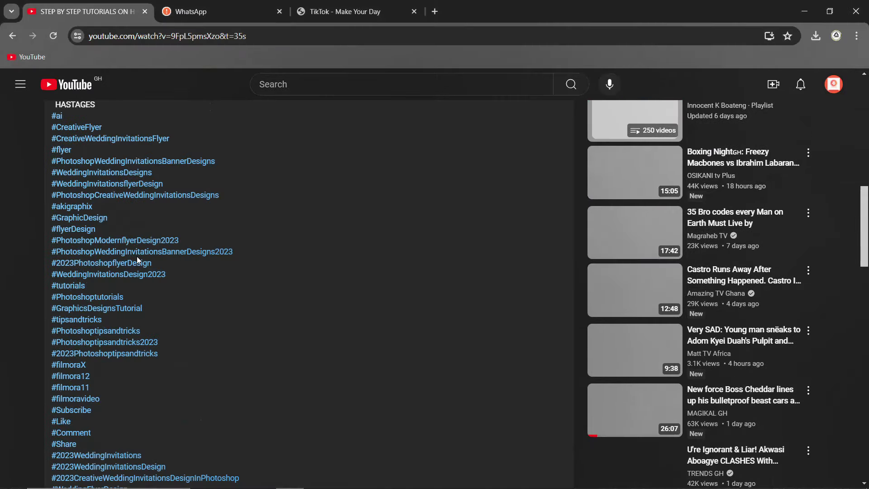
pyautogui.scroll(-5, 135, 258)
pyautogui.scroll(-4, 136, 259)
pyautogui.scroll(-4, 136, 260)
pyautogui.scroll(-4, 137, 259)
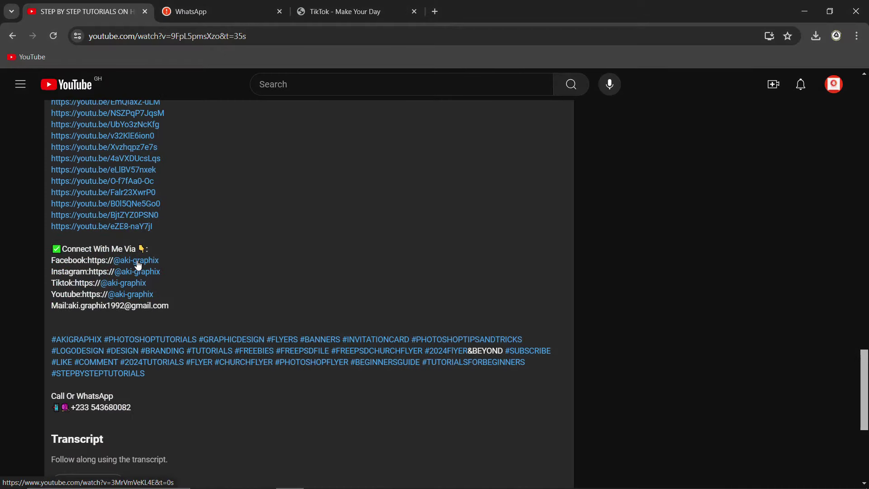
pyautogui.scroll(5, 137, 267)
pyautogui.scroll(5, 137, 276)
pyautogui.scroll(4, 137, 277)
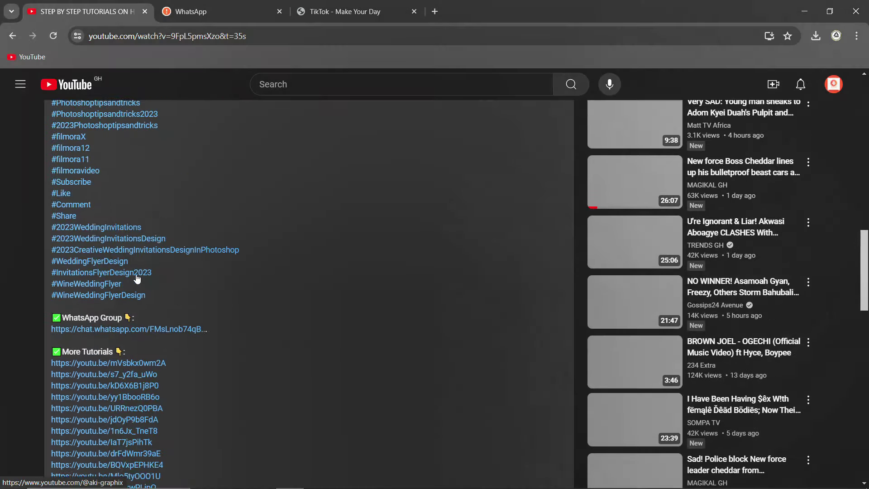
pyautogui.scroll(3, 137, 277)
pyautogui.scroll(5, 137, 277)
pyautogui.scroll(3, 137, 278)
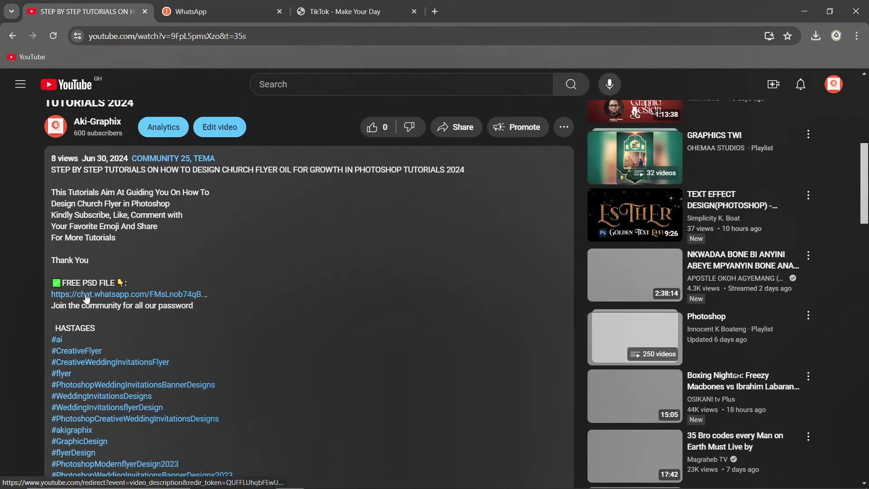
pyautogui.scroll(3, 192, 267)
pyautogui.scroll(2, 192, 312)
pyautogui.scroll(3, 192, 312)
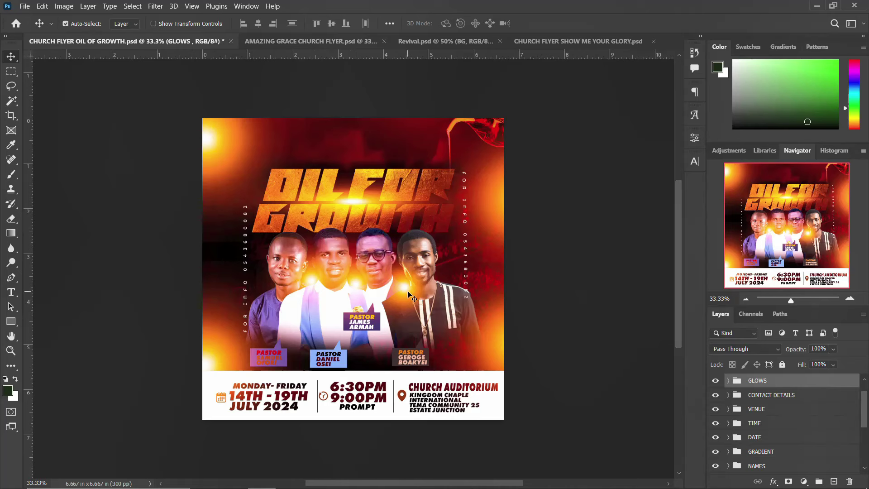
# View the Show Me Your Glory, Revival, Oil for Growth and Amazing Grace flyers, then return to YouTube.
pyautogui.click(560, 43)
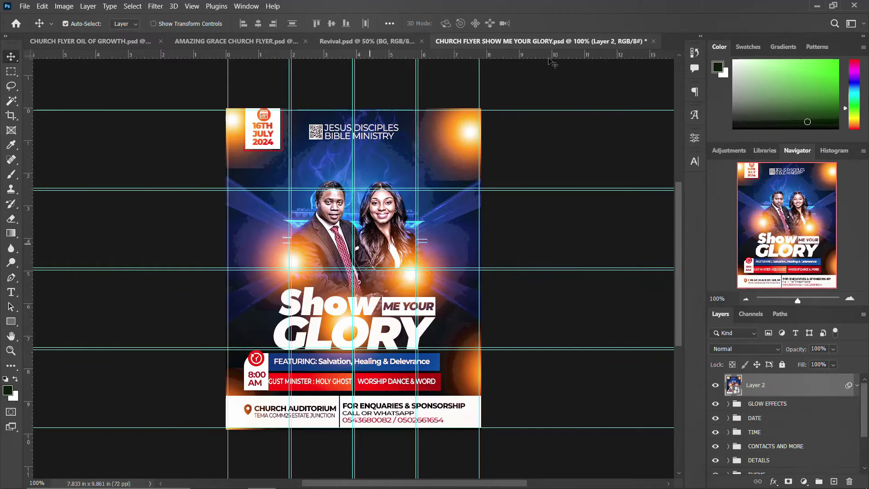
pyautogui.click(363, 45)
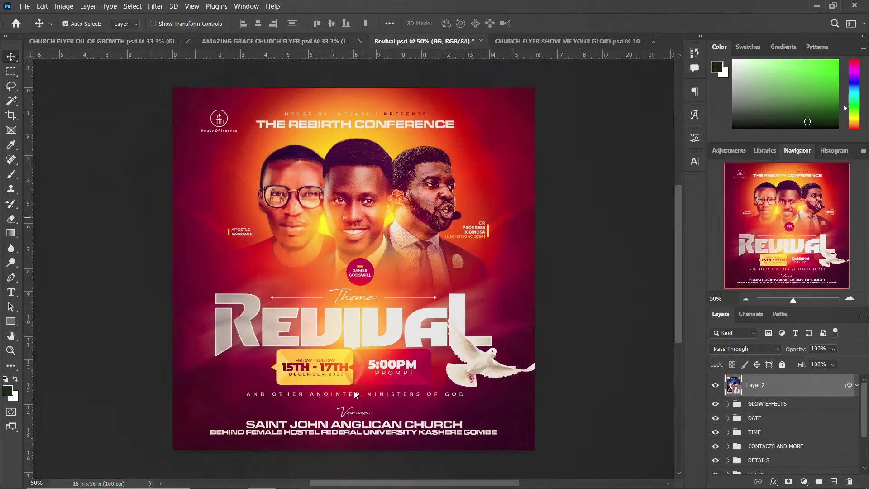
pyautogui.click(146, 42)
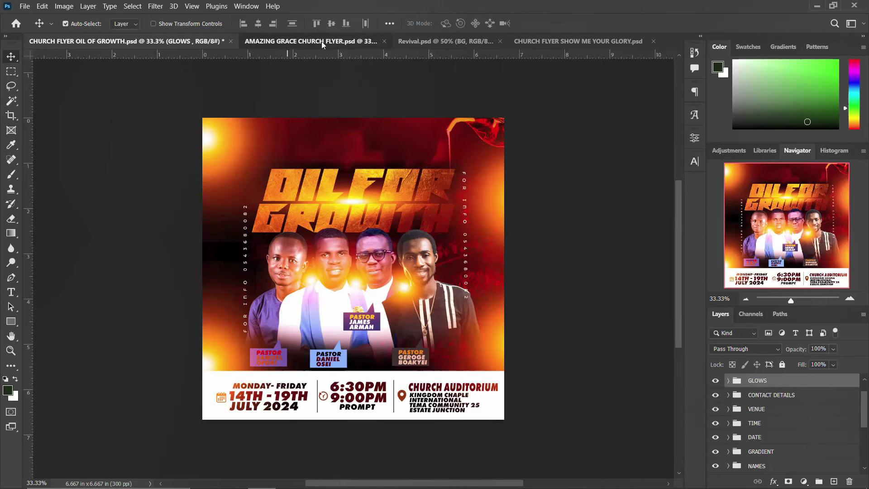
pyautogui.click(321, 42)
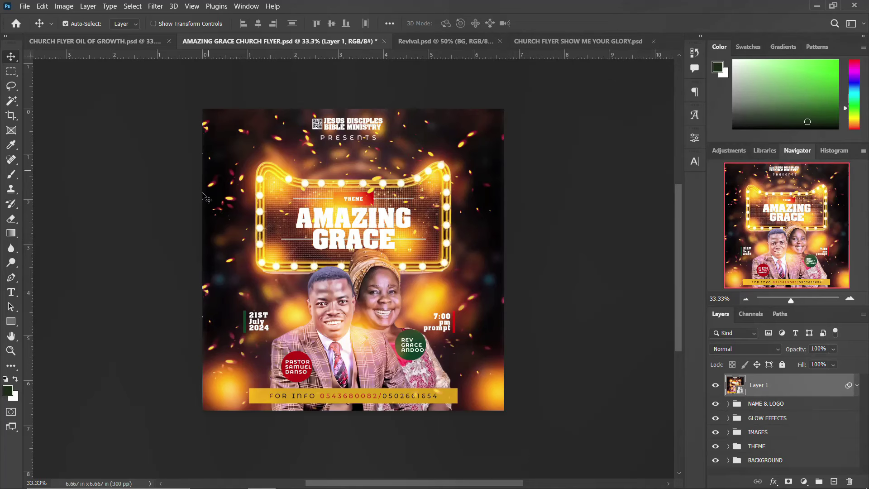
pyautogui.click(288, 477)
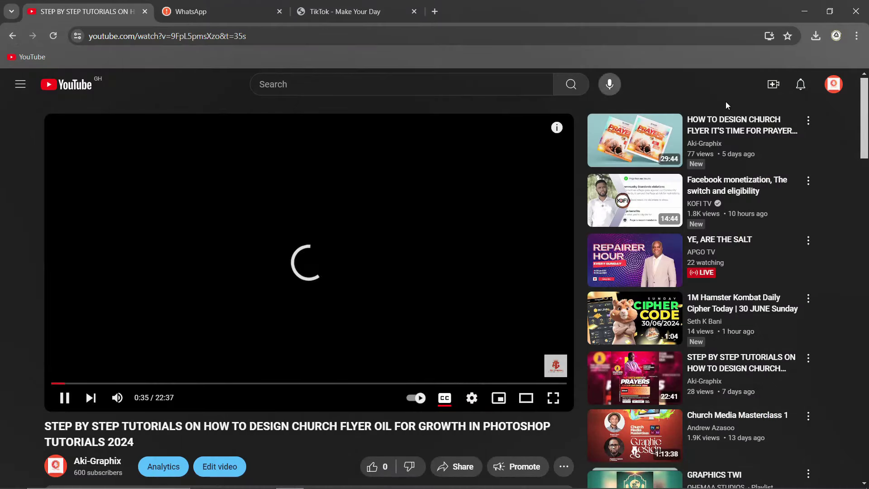
# Go back to the channel's Videos page, now offline, then return to Photoshop's Amazing Grace flyer.
pyautogui.click(832, 86)
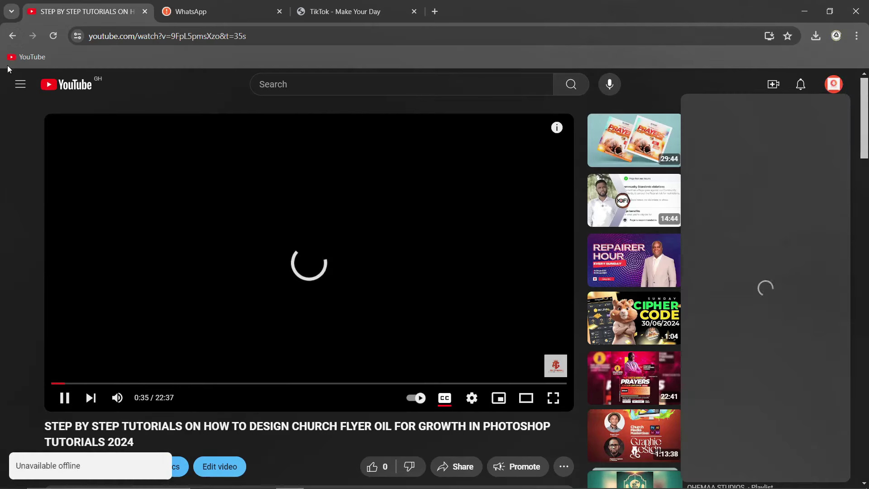
pyautogui.click(12, 36)
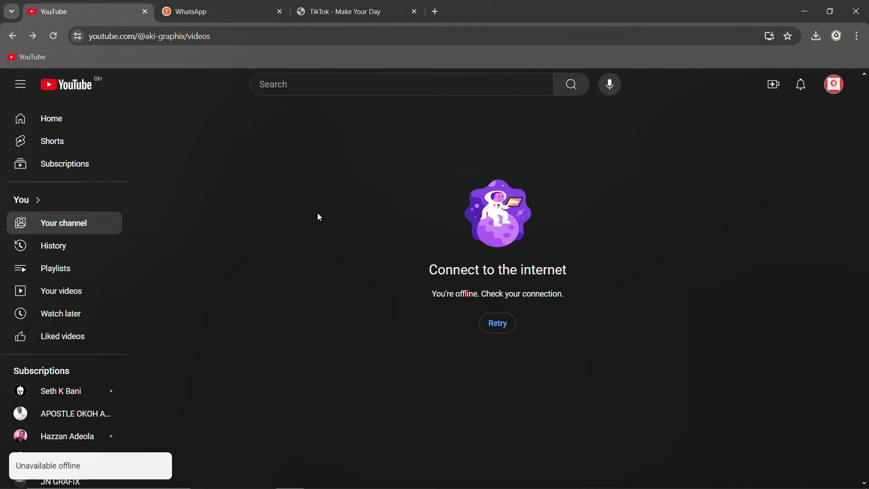
pyautogui.moveTo(262, 478)
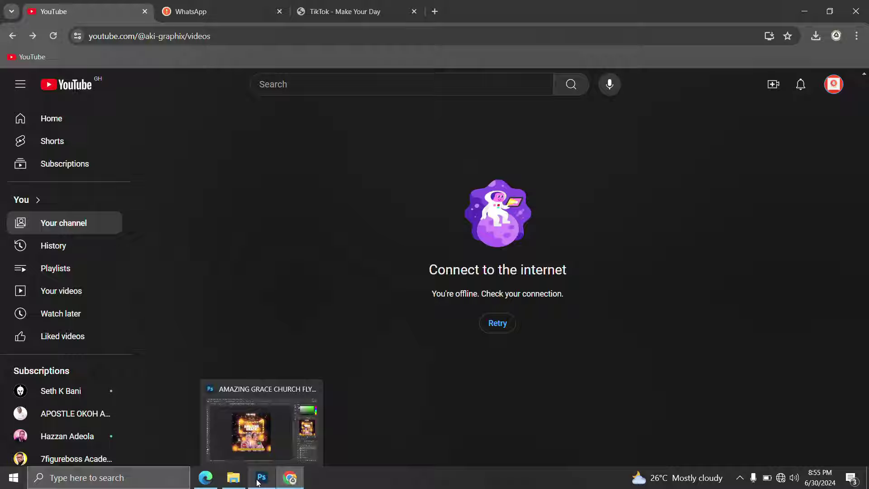
pyautogui.click(258, 480)
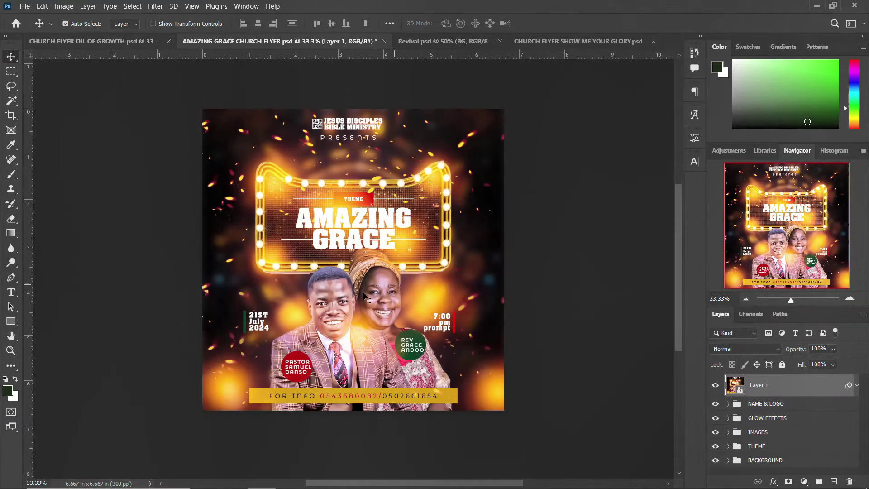
# Cycle through the Oil for Growth, Amazing Grace, Show Me Your Glory and Revival flyers, ending on Revival.
pyautogui.click(100, 41)
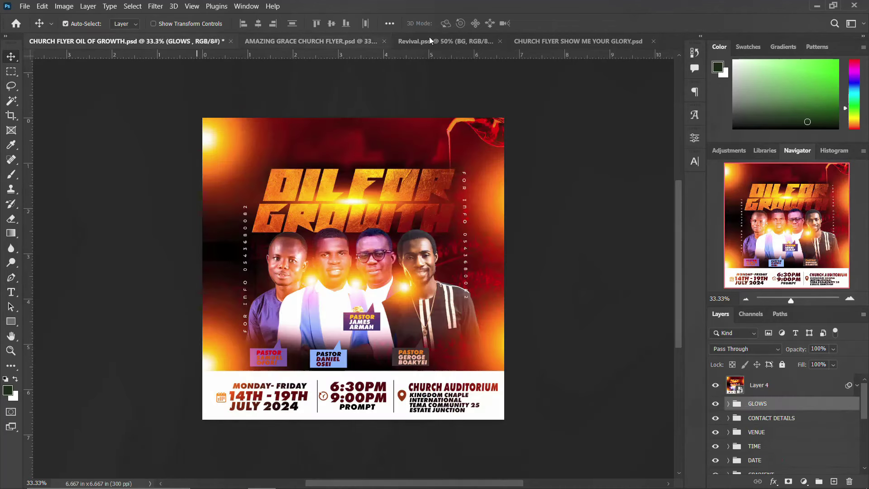
pyautogui.click(442, 42)
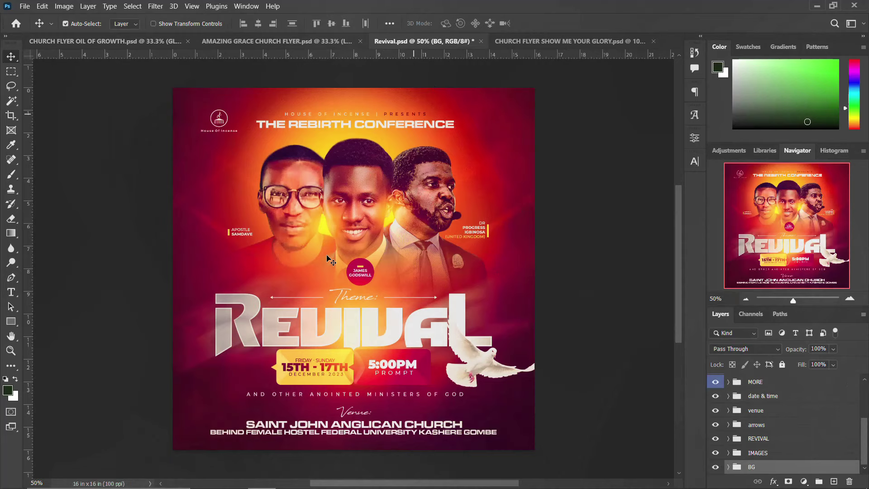
pyautogui.click(550, 42)
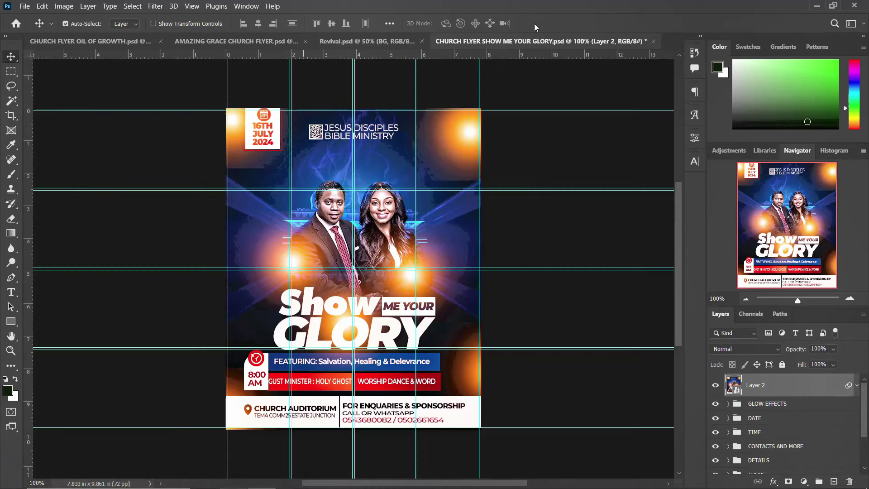
pyautogui.click(88, 47)
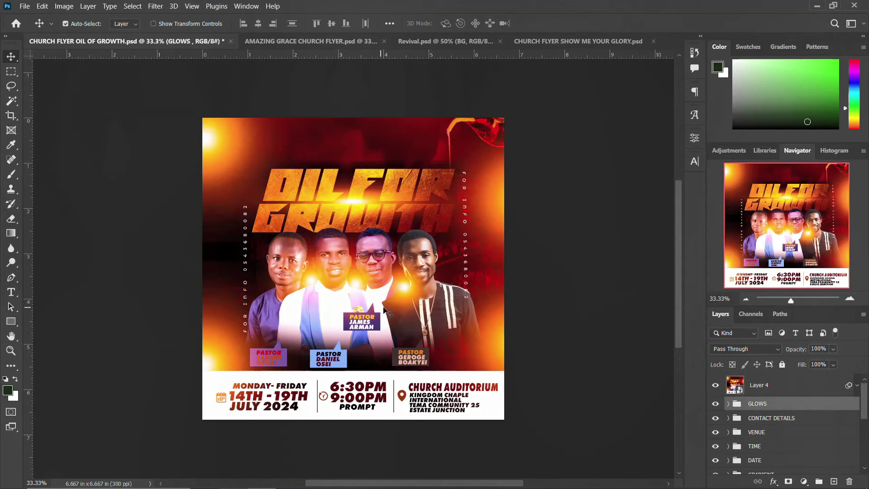
pyautogui.click(283, 42)
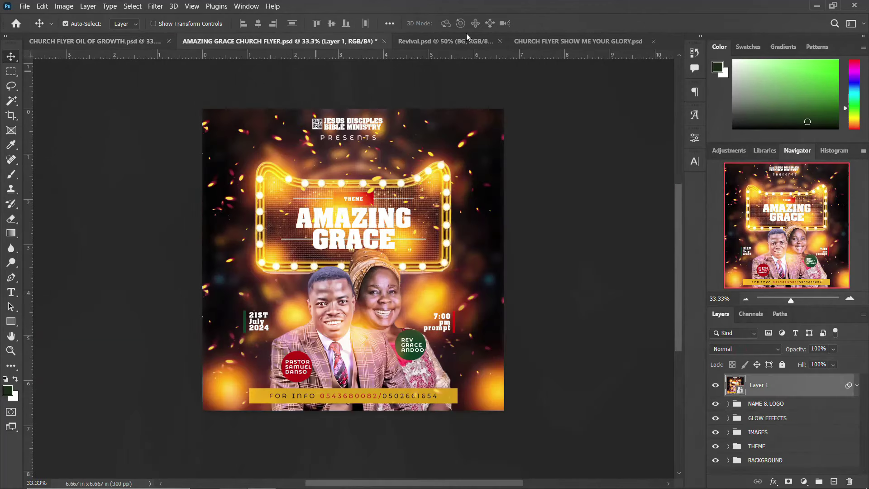
pyautogui.click(578, 41)
pyautogui.click(382, 45)
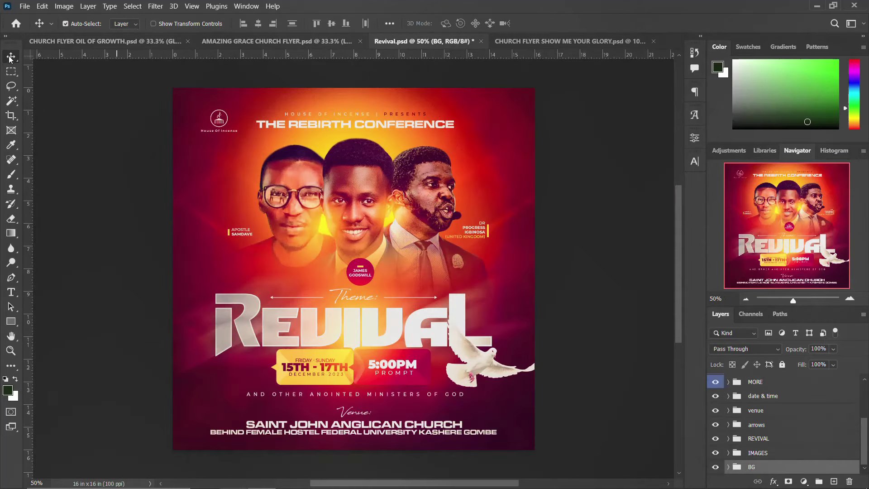
pyautogui.click(69, 40)
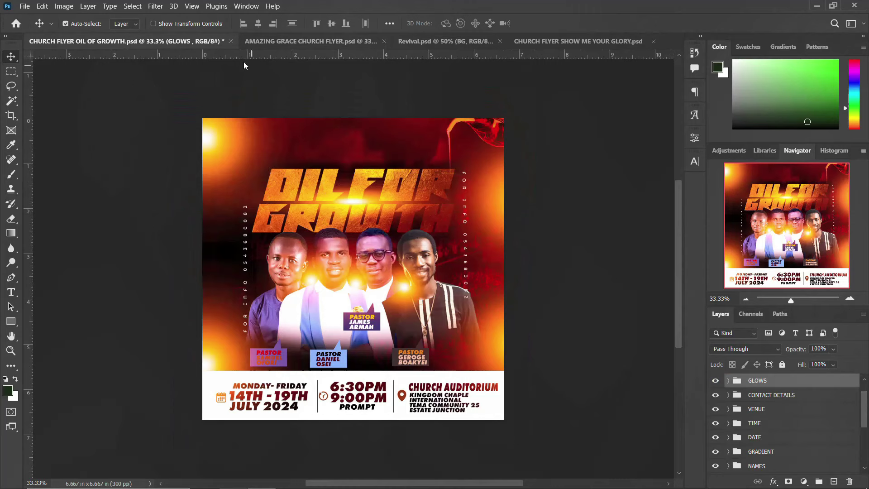
pyautogui.click(301, 41)
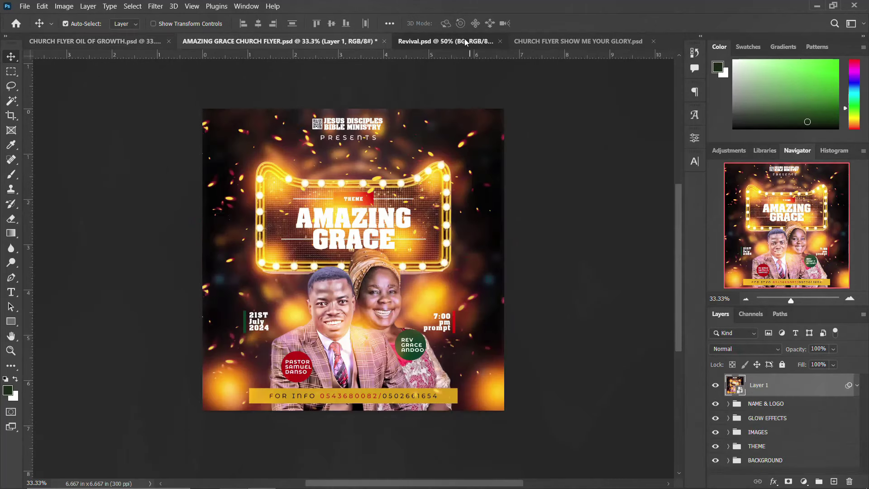
pyautogui.click(464, 40)
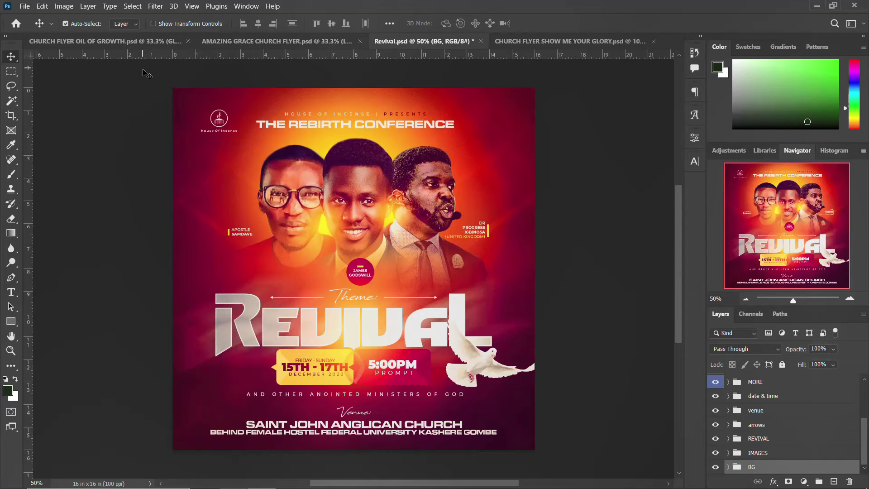
# Flick through Show Me Your Glory, Oil for Growth and Revival, finishing on the Amazing Grace flyer.
pyautogui.click(525, 40)
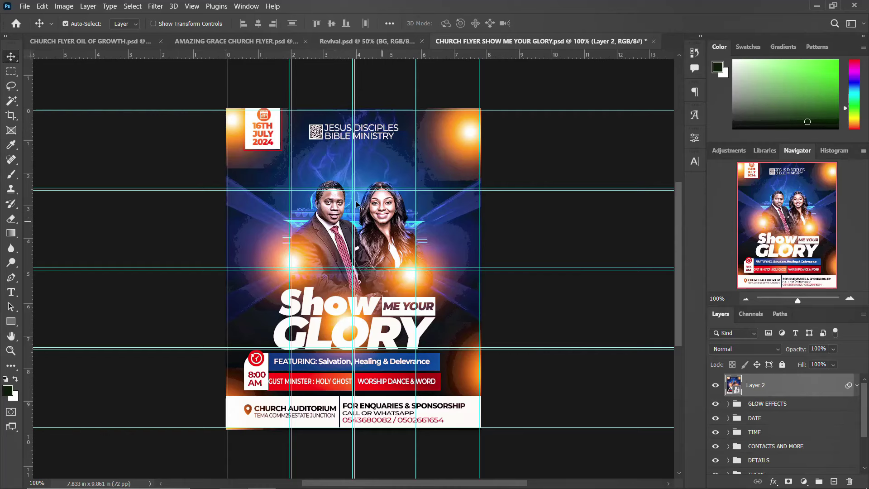
pyautogui.click(115, 43)
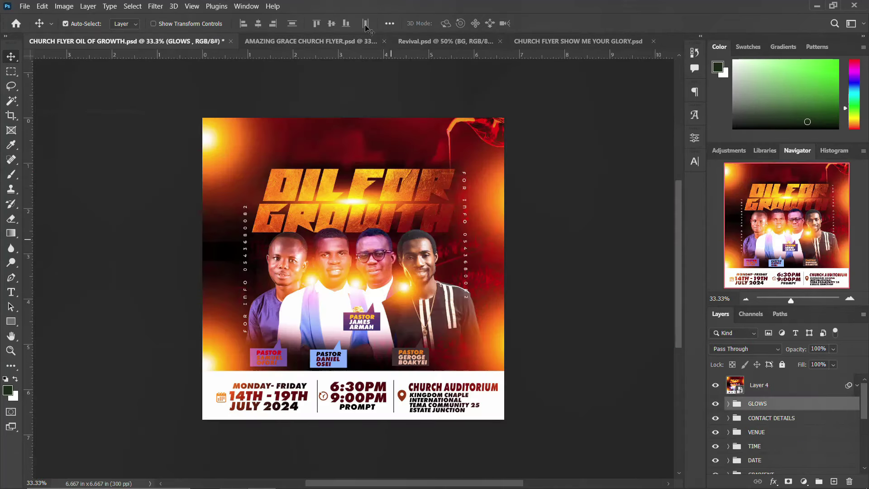
pyautogui.click(297, 45)
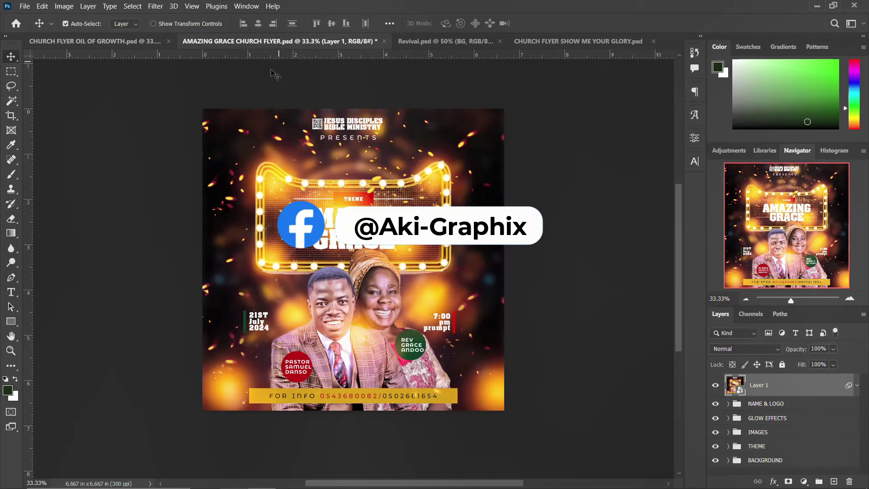
pyautogui.click(475, 42)
pyautogui.click(566, 41)
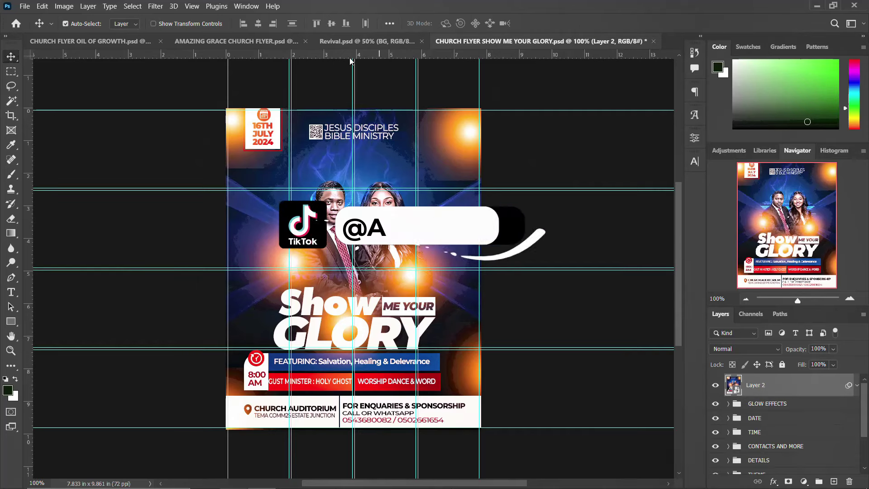
pyautogui.click(373, 43)
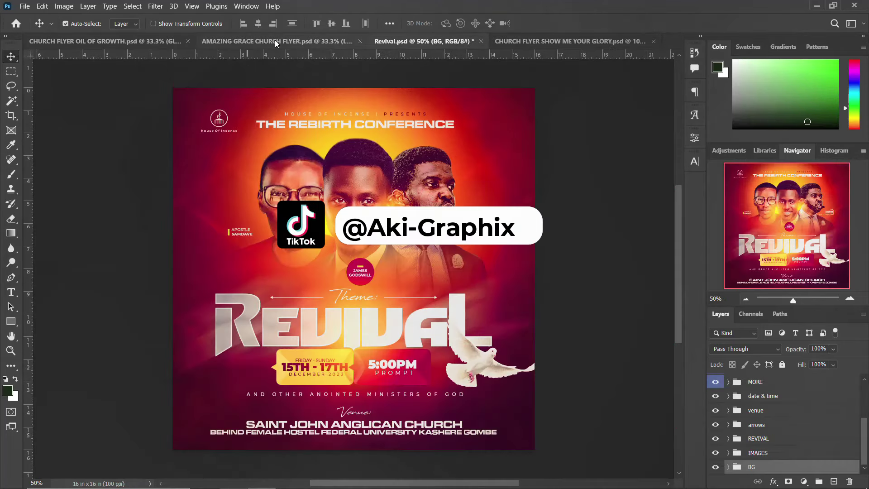
pyautogui.click(272, 41)
pyautogui.click(131, 40)
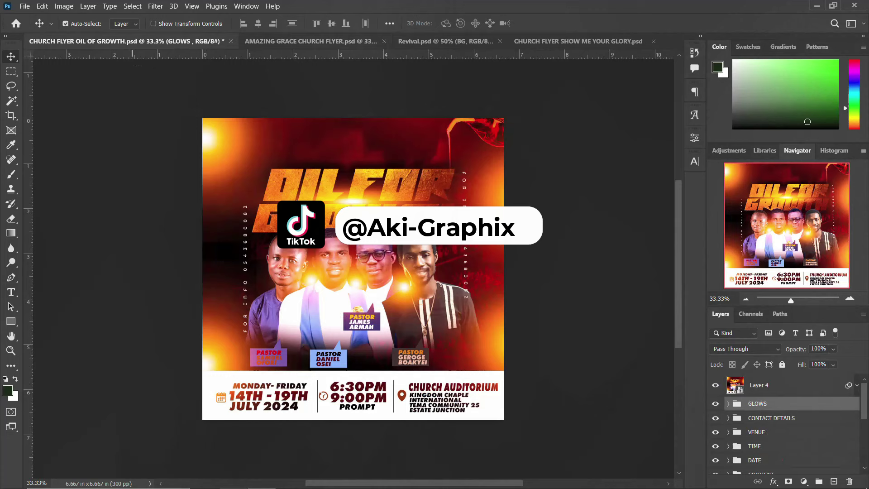
pyautogui.click(295, 42)
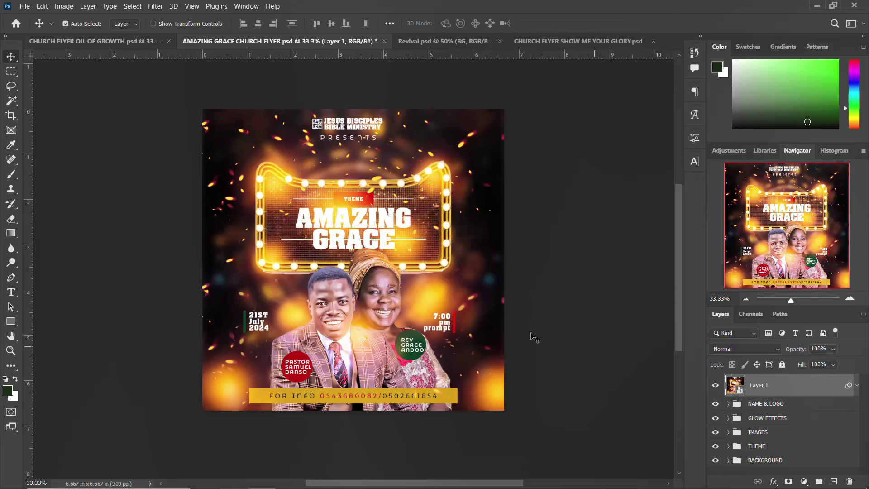
# Hide Layer 1 and the GLOW EFFECTS group on the Amazing Grace flyer.
pyautogui.click(715, 386)
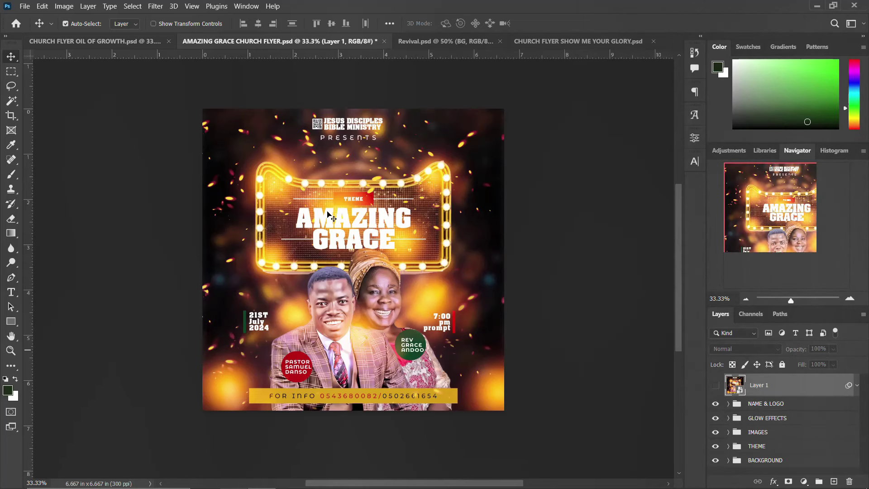
pyautogui.click(320, 217)
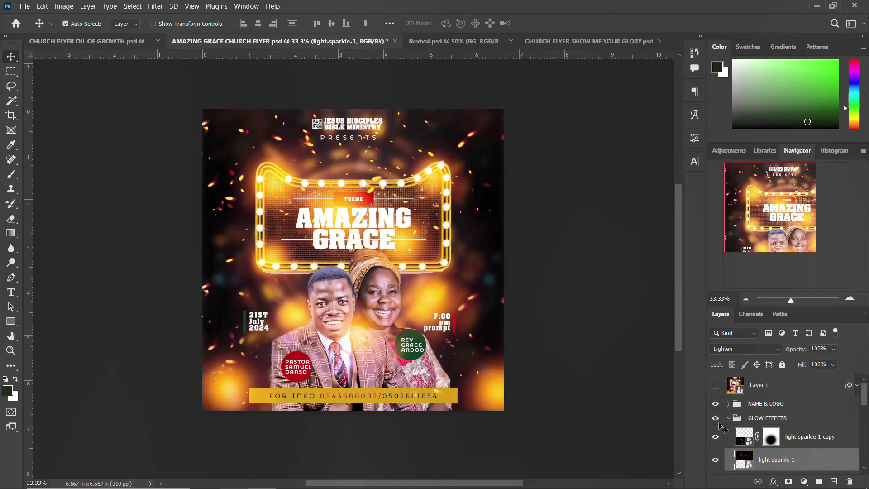
pyautogui.click(727, 418)
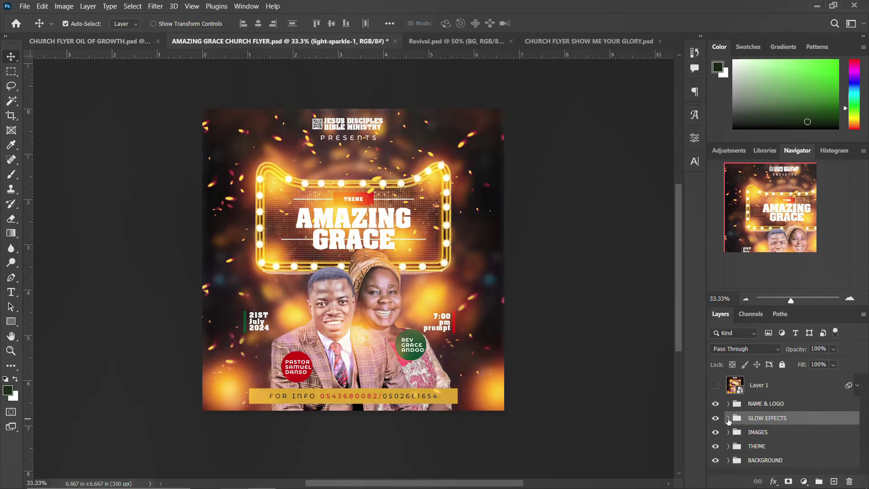
pyautogui.click(715, 418)
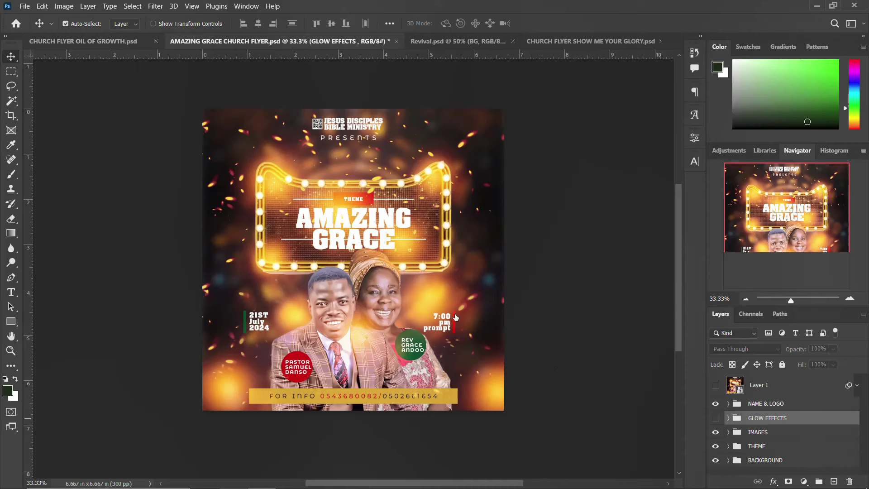
# Highlight the word AMAZING in the title with the Type tool, then return to the Move tool.
pyautogui.click(326, 220)
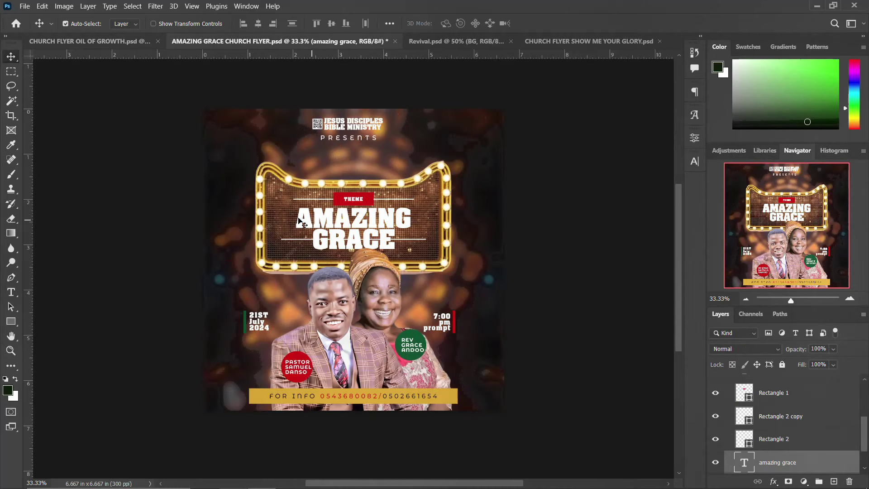
pyautogui.press('t')
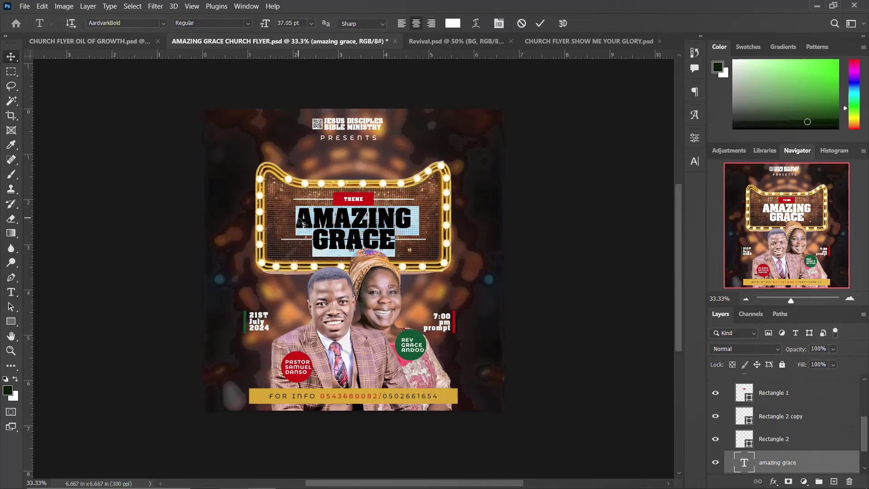
pyautogui.moveTo(296, 218); pyautogui.dragTo(416, 216)
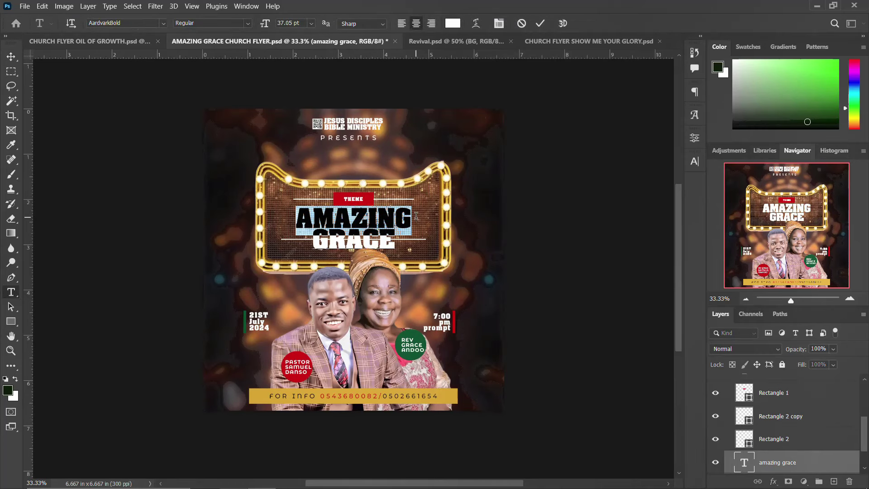
pyautogui.moveTo(297, 218); pyautogui.dragTo(450, 216)
pyautogui.moveTo(300, 216); pyautogui.dragTo(408, 216)
pyautogui.press('Escape')
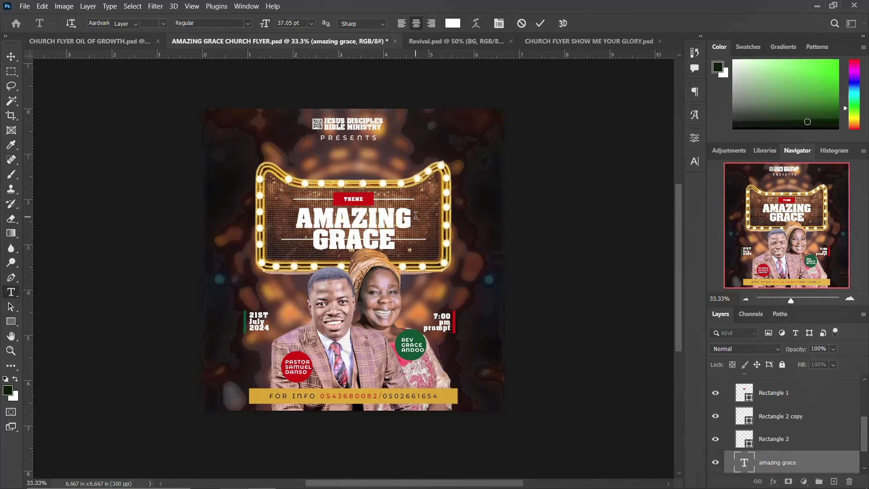
pyautogui.press('v')
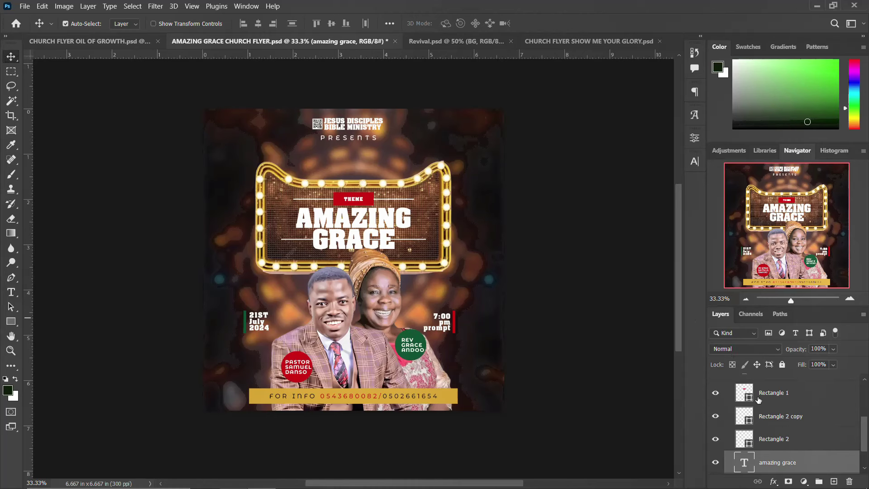
pyautogui.scroll(2, 766, 406)
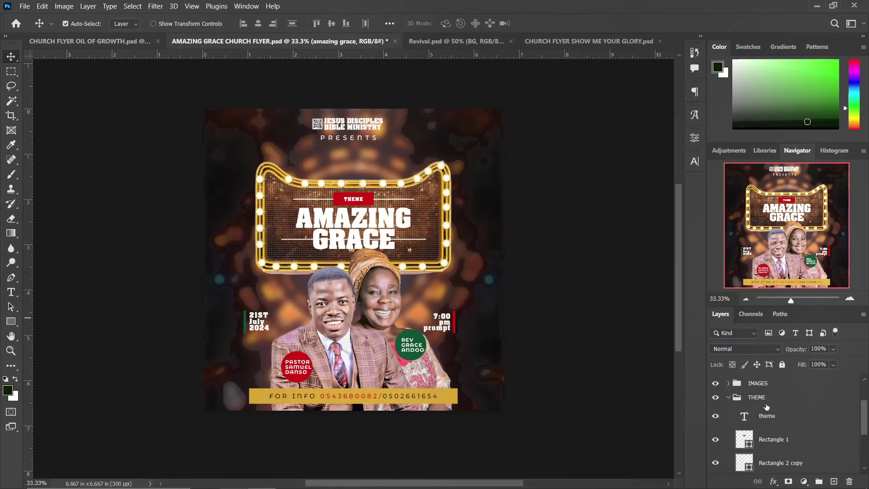
# Collapse the THEME group in the Layers panel.
pyautogui.click(728, 398)
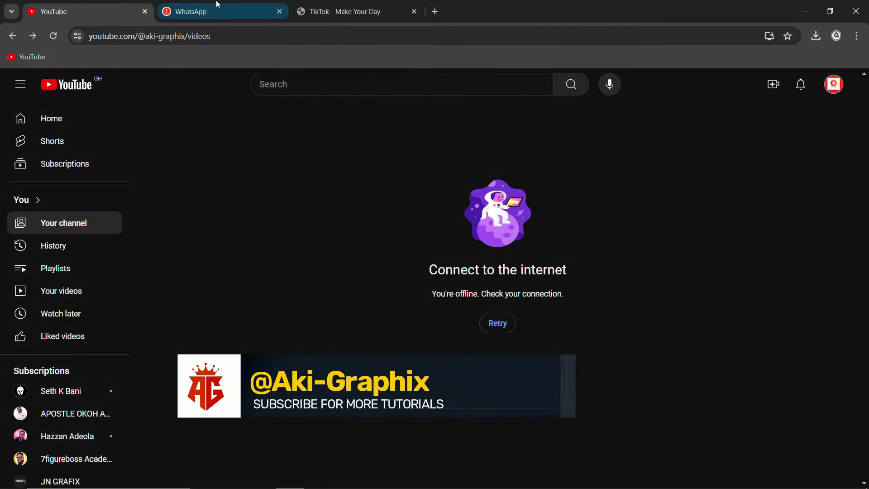
pyautogui.click(217, 5)
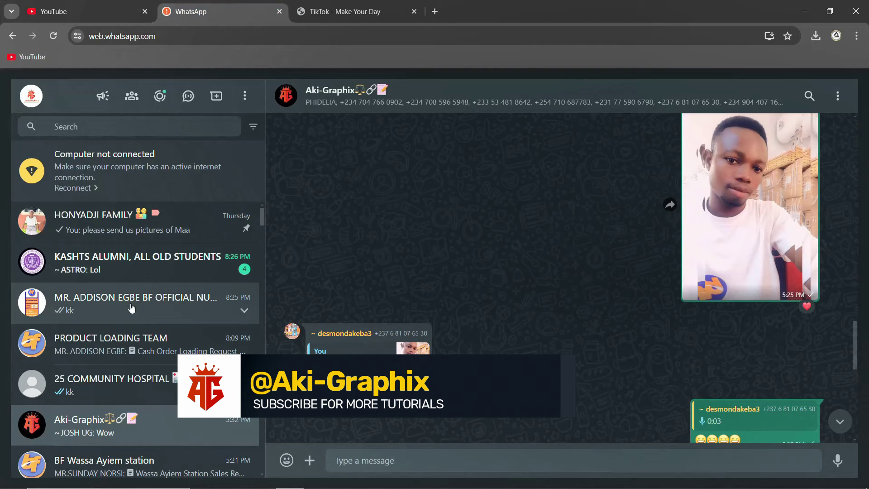
pyautogui.scroll(5, 479, 270)
pyautogui.scroll(5, 480, 269)
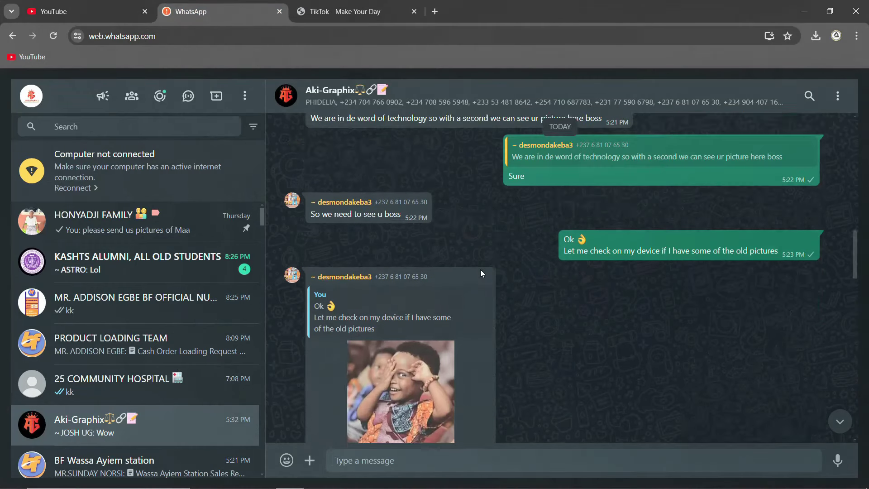
pyautogui.scroll(5, 480, 269)
pyautogui.scroll(5, 480, 269)
pyautogui.scroll(2, 480, 269)
pyautogui.scroll(5, 479, 270)
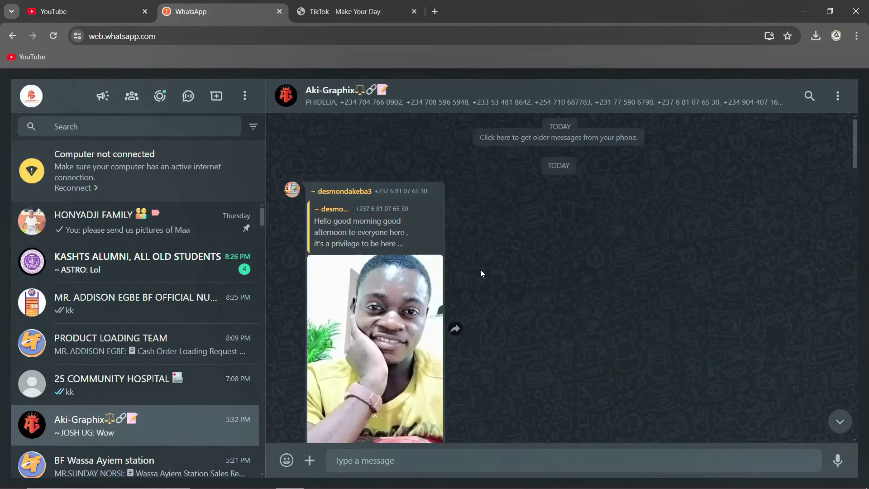
pyautogui.scroll(3, 479, 270)
pyautogui.scroll(5, 480, 270)
pyautogui.scroll(5, 480, 269)
pyautogui.scroll(5, 479, 270)
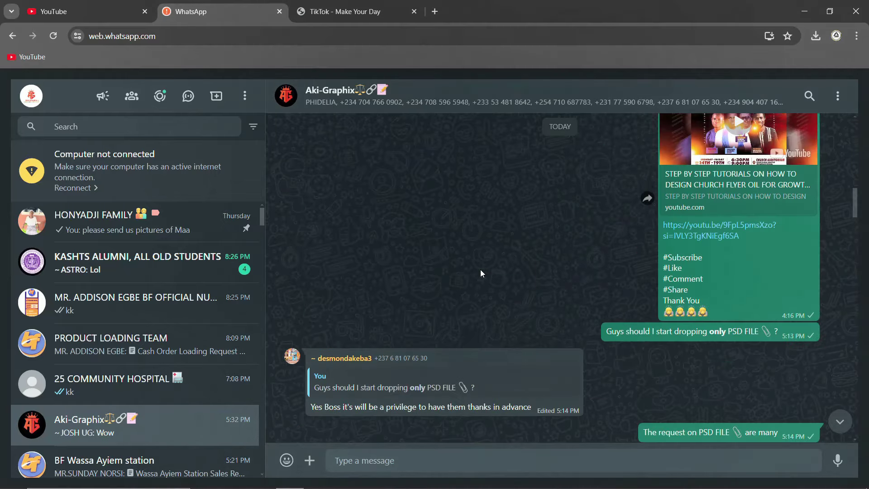
pyautogui.scroll(5, 480, 270)
pyautogui.scroll(3, 480, 270)
pyautogui.scroll(2, 480, 269)
pyautogui.scroll(5, 480, 270)
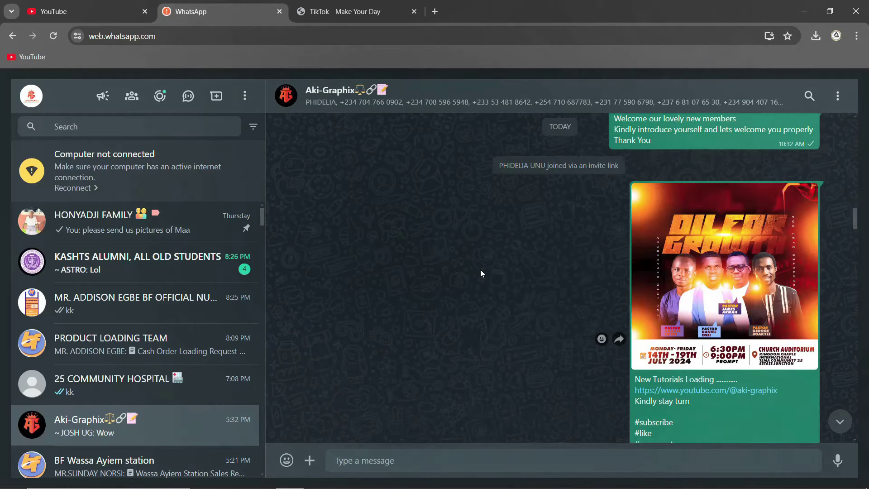
pyautogui.scroll(5, 480, 270)
pyautogui.scroll(2, 480, 270)
pyautogui.scroll(3, 479, 270)
pyautogui.scroll(1, 480, 269)
pyautogui.scroll(3, 479, 269)
pyautogui.scroll(5, 480, 270)
pyautogui.scroll(5, 480, 270)
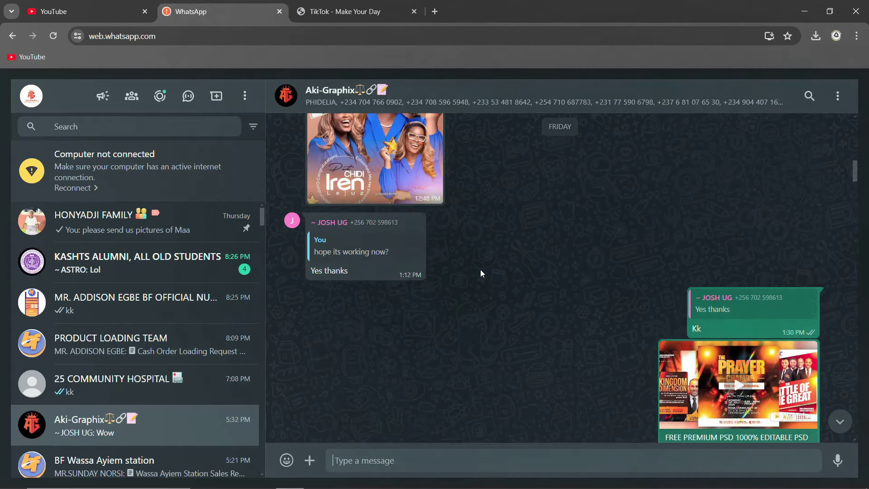
pyautogui.scroll(4, 479, 270)
pyautogui.scroll(2, 480, 270)
pyautogui.scroll(5, 480, 270)
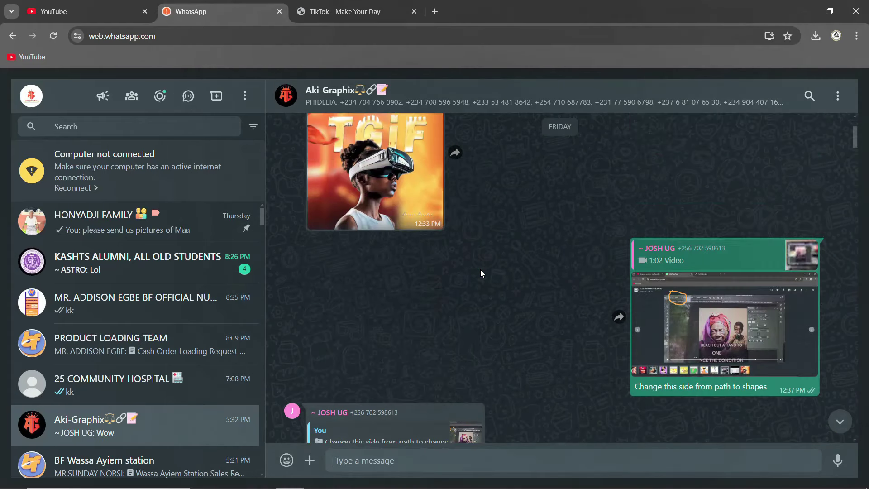
pyautogui.scroll(2, 480, 273)
pyautogui.scroll(3, 385, 212)
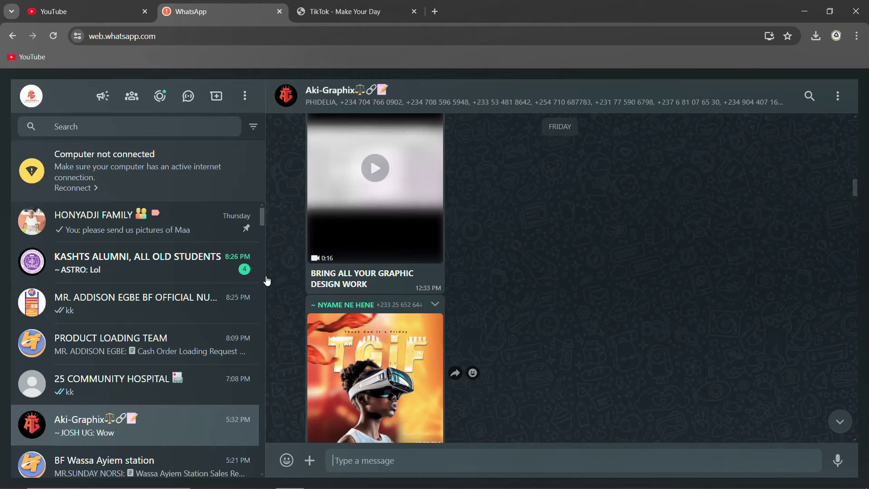
pyautogui.scroll(5, 574, 194)
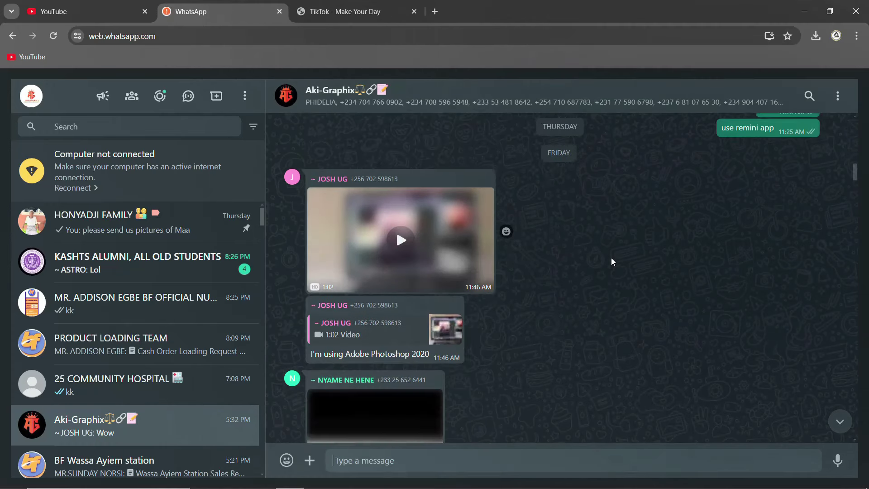
pyautogui.scroll(-5, 611, 261)
pyautogui.scroll(-5, 610, 261)
pyautogui.scroll(-5, 611, 261)
pyautogui.scroll(-5, 611, 261)
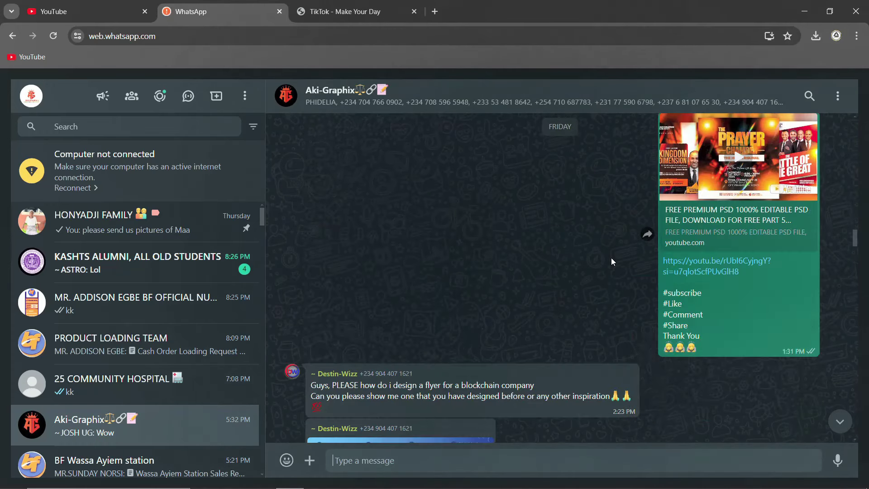
pyautogui.scroll(-3, 611, 261)
pyautogui.click(262, 482)
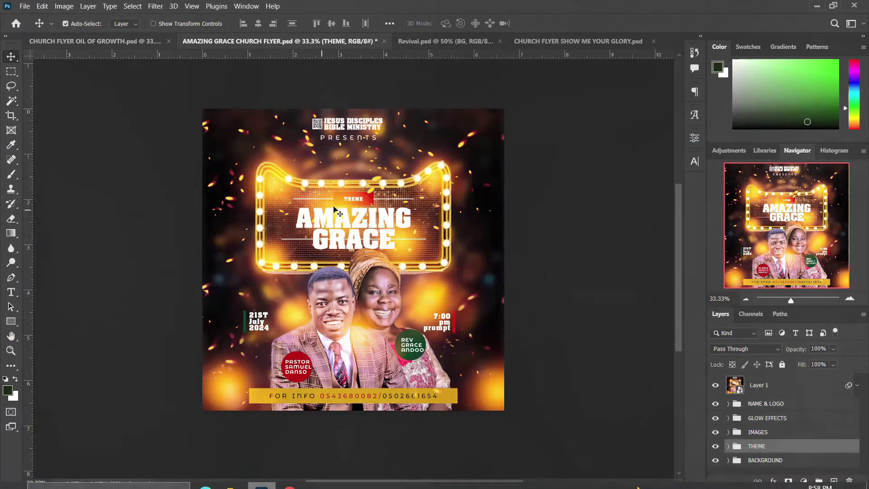
pyautogui.click(596, 41)
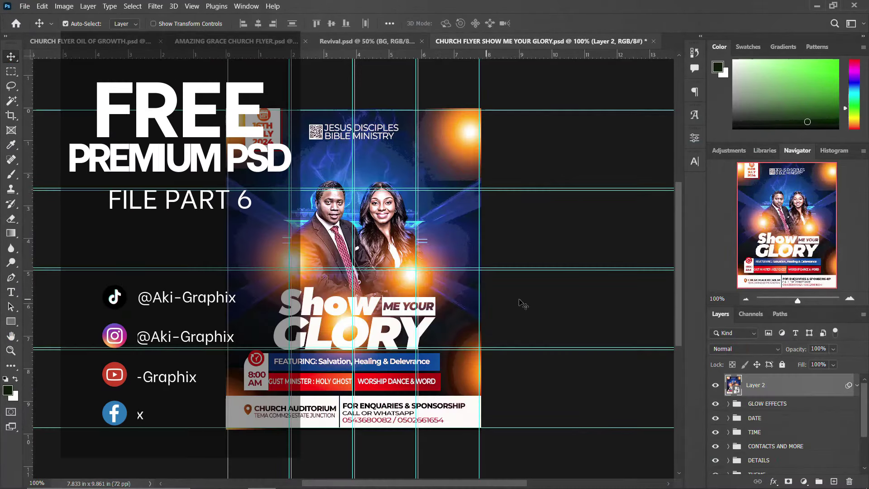
pyautogui.click(196, 42)
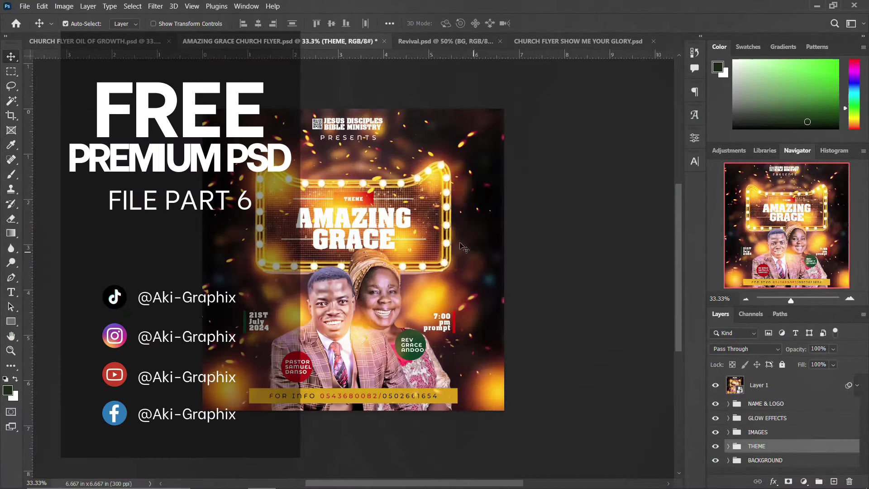